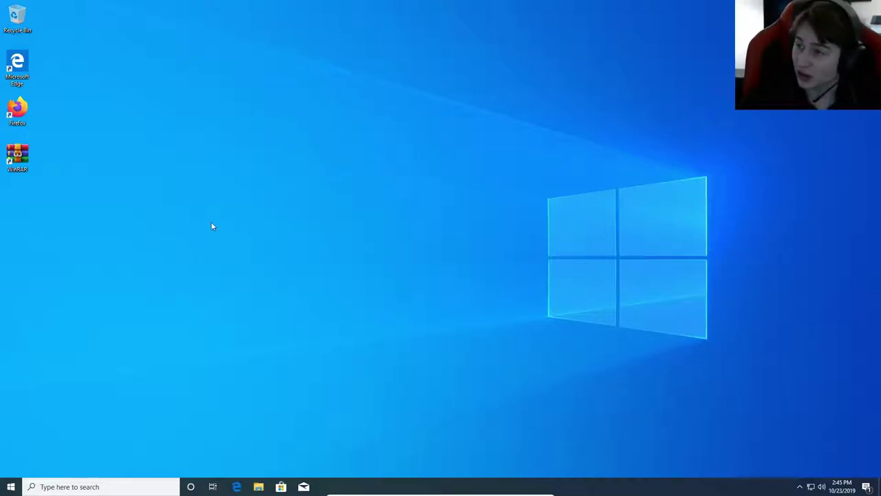
# Step: Rearrange windows on the desktop, briefly opening and dismissing the Start menu and desktop menu
pyautogui.moveTo(205, 119); pyautogui.dragTo(377, 276)
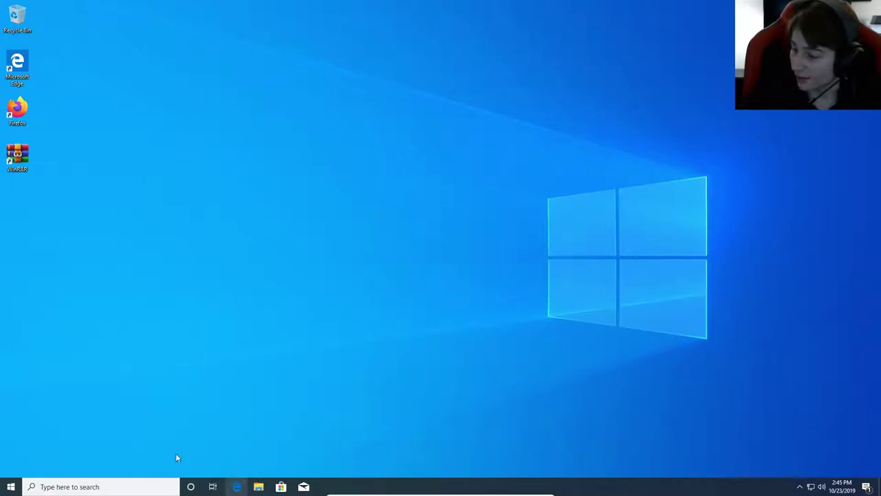
pyautogui.click(11, 487)
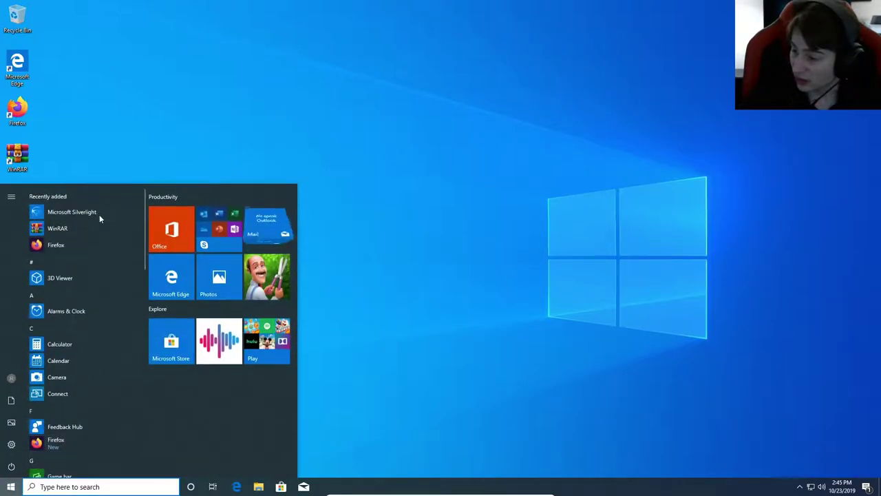
pyautogui.click(414, 110)
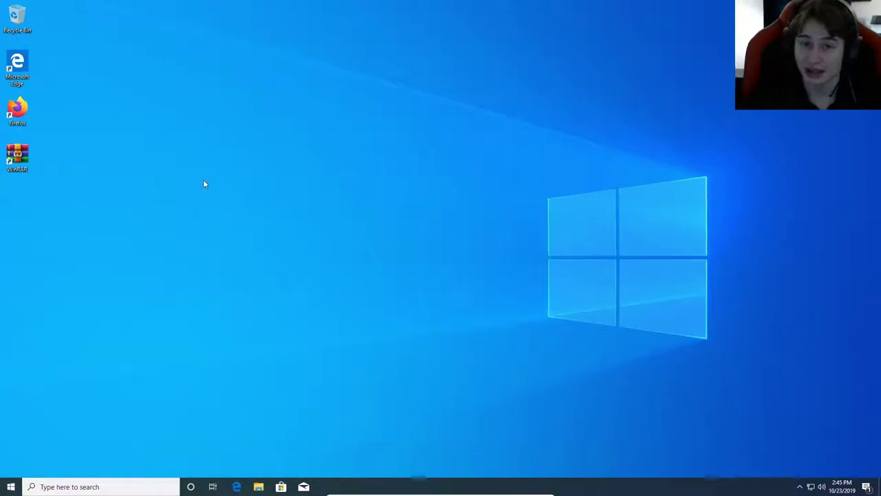
pyautogui.rightClick(255, 137)
pyautogui.click(285, 102)
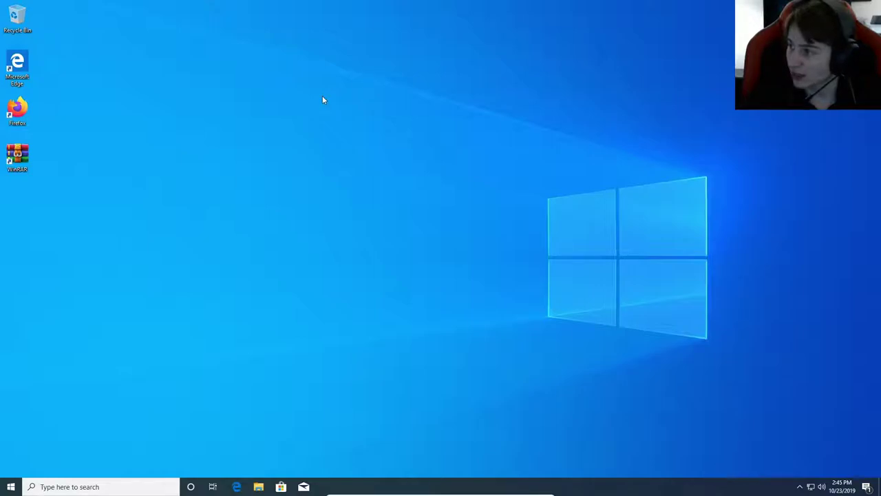
pyautogui.moveTo(256, 66); pyautogui.dragTo(381, 172)
pyautogui.moveTo(208, 97); pyautogui.dragTo(333, 269)
pyautogui.moveTo(251, 115); pyautogui.dragTo(560, 261)
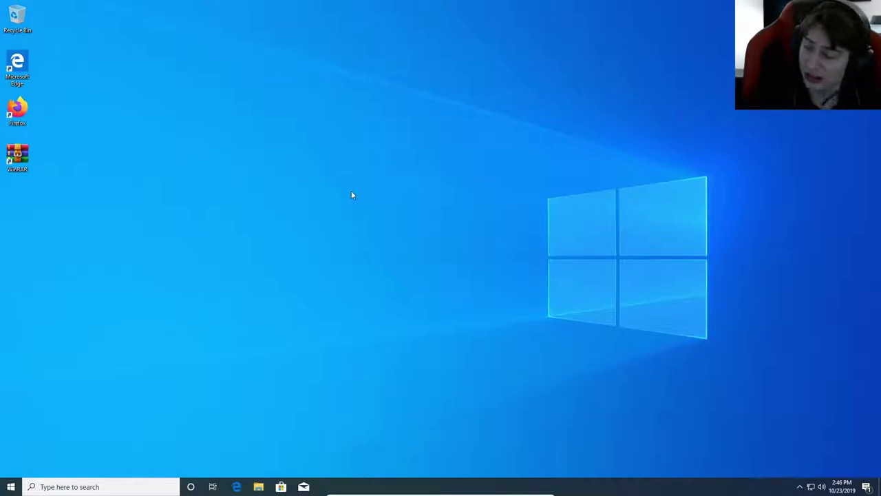
pyautogui.moveTo(261, 75); pyautogui.dragTo(375, 276)
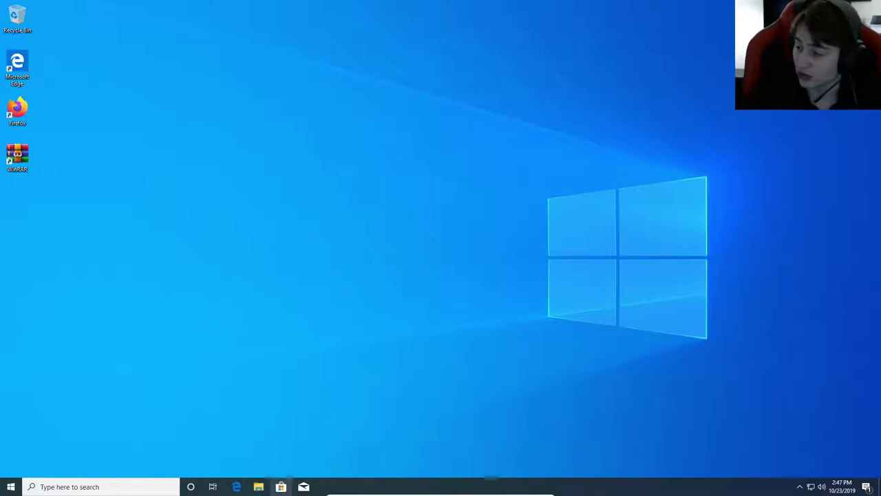
# Step: Search for 'o&', try the ooshutup10 result, and cancel the Open-with prompt
pyautogui.click(82, 486)
pyautogui.write('o&')
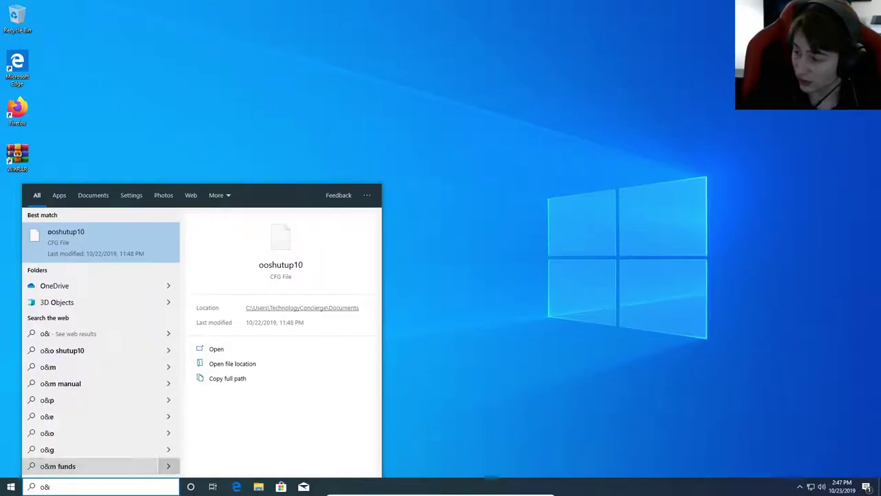
pyautogui.click(127, 236)
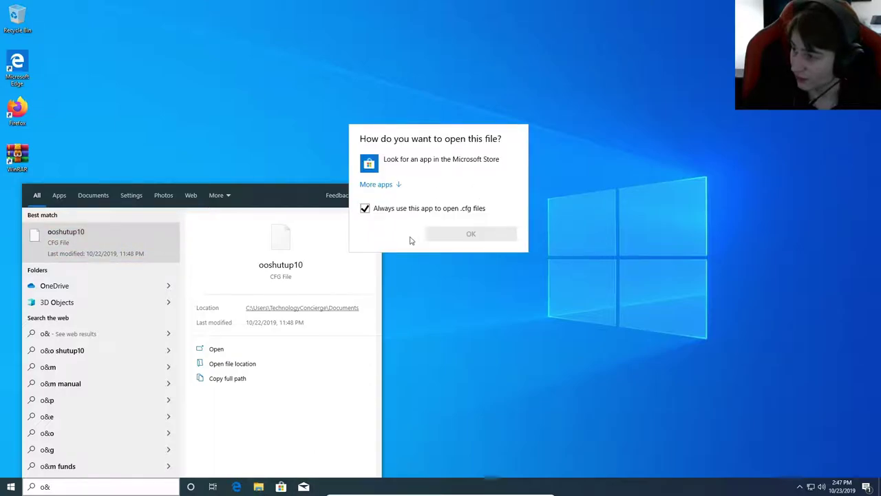
pyautogui.press('Escape')
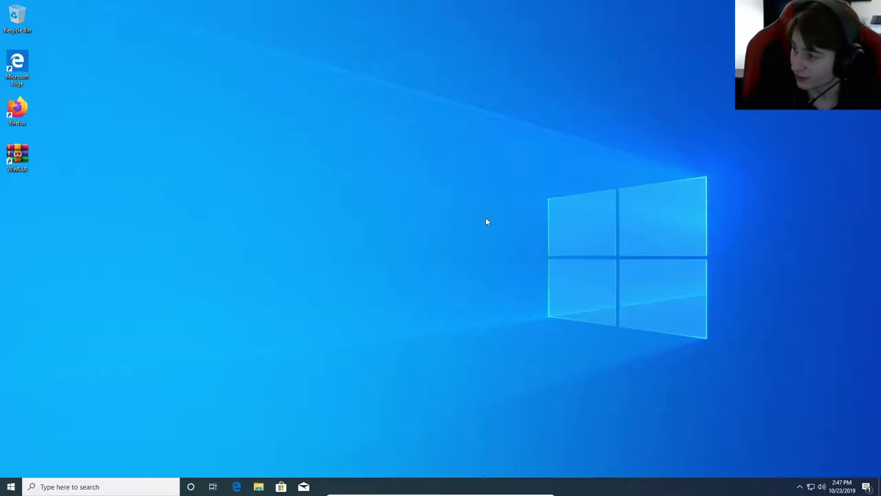
# Step: In File Explorer, go to This PC > Downloads and launch OOSU10
pyautogui.click(259, 487)
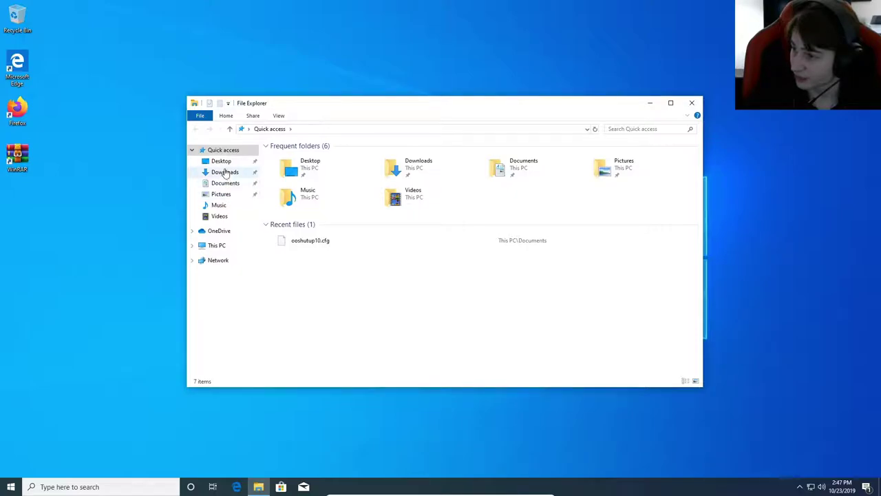
pyautogui.click(216, 246)
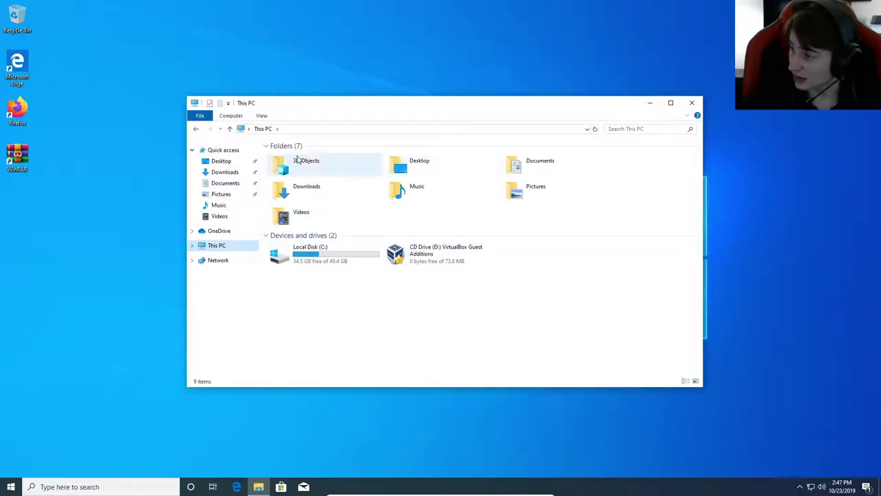
pyautogui.doubleClick(305, 188)
pyautogui.click(280, 182)
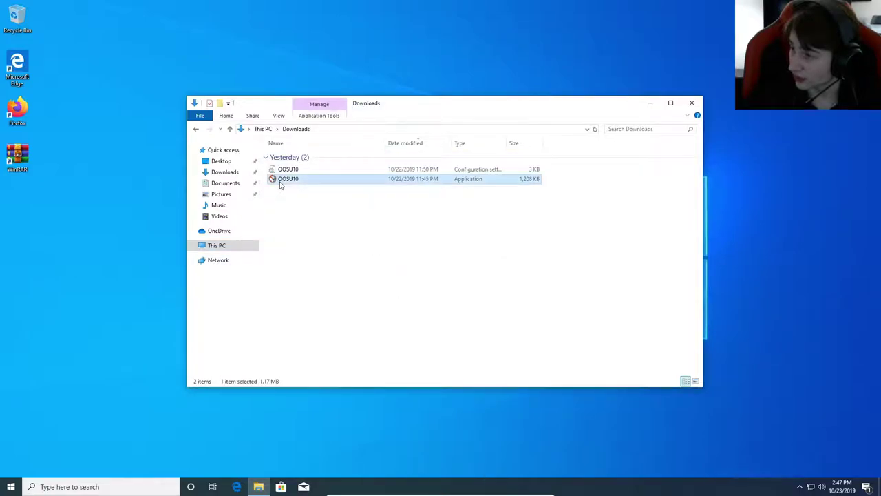
pyautogui.doubleClick(280, 181)
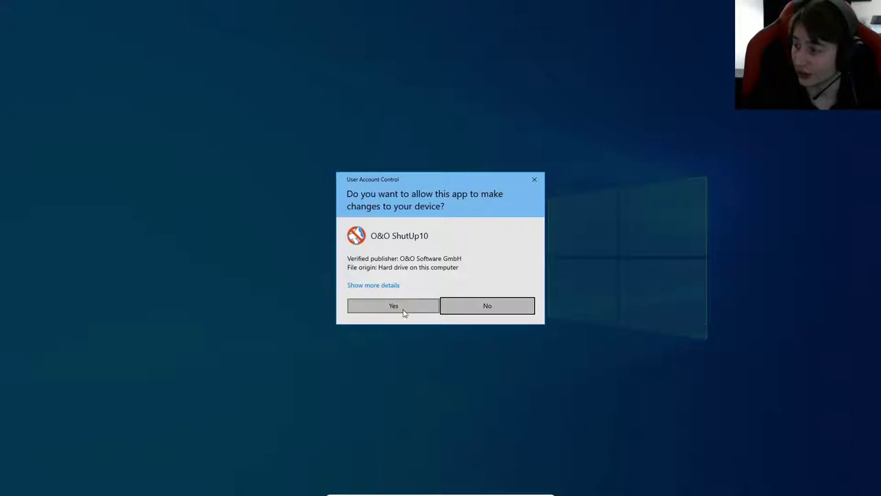
# Step: Grant O&O ShutUp10 admin rights, apply all recommended settings, and accept the restore-point warning
pyautogui.click(404, 310)
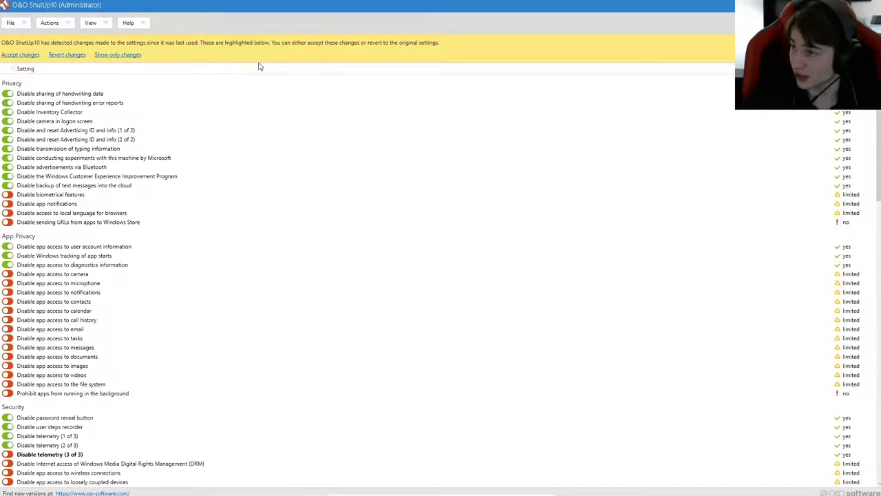
pyautogui.scroll(-2, 252, 242)
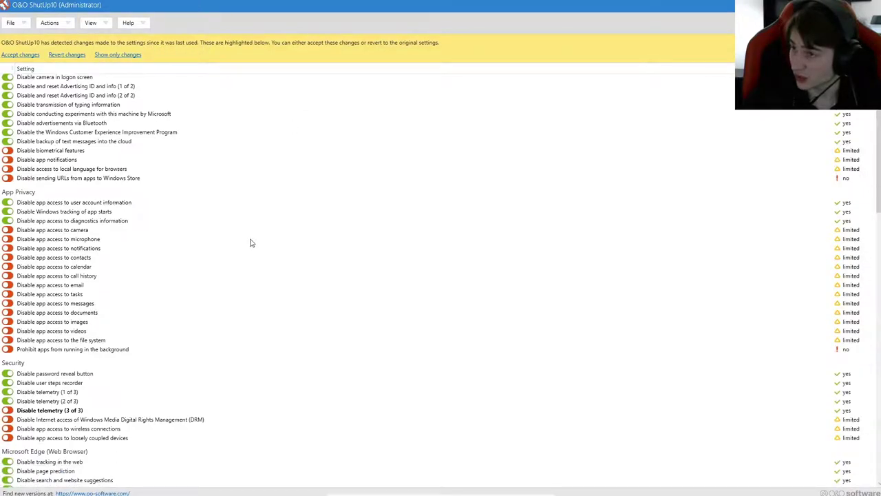
pyautogui.click(61, 23)
pyautogui.click(73, 38)
pyautogui.click(470, 298)
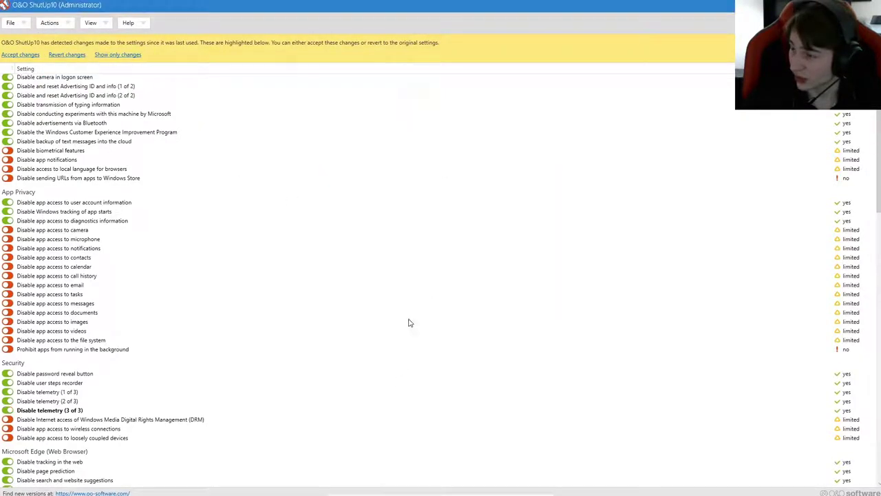
pyautogui.scroll(-5, 192, 151)
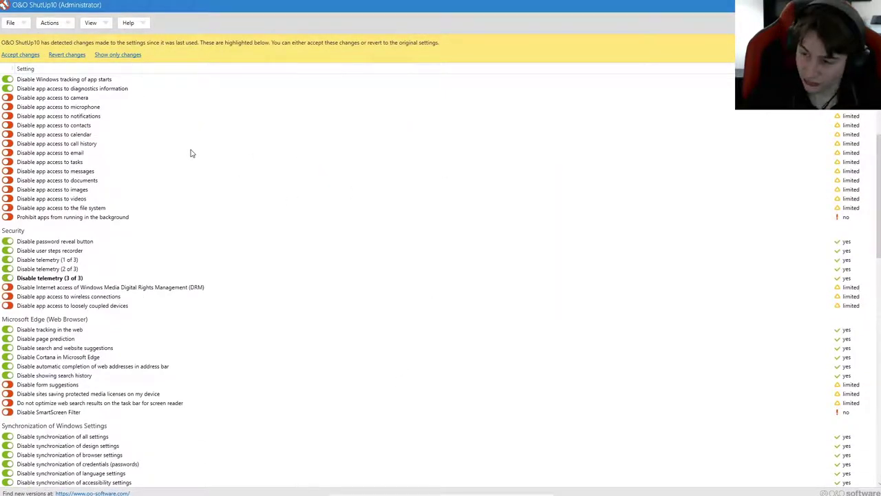
pyautogui.scroll(-2, 191, 153)
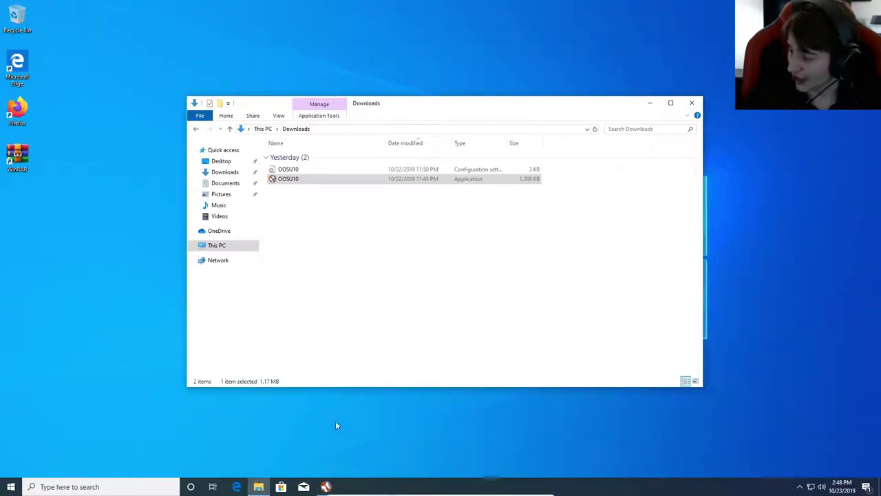
# Step: Open Windows Settings from the Start button's quick menu and scroll down to the Privacy tile
pyautogui.click(128, 87)
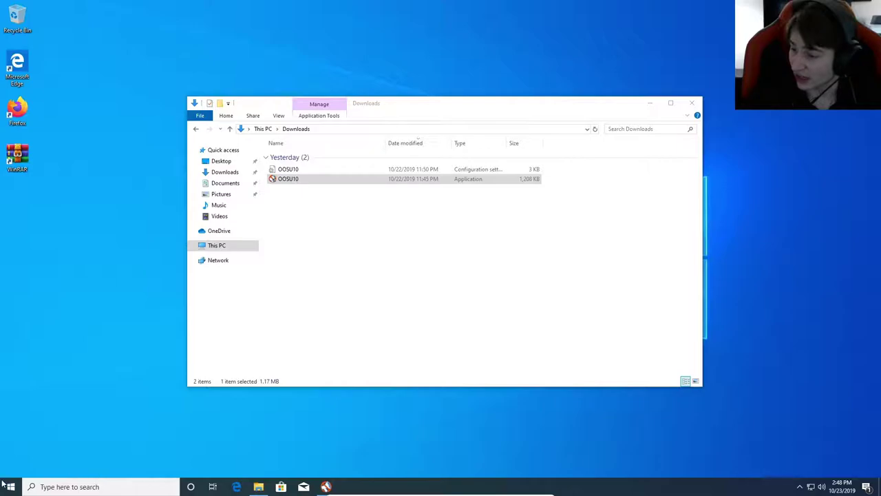
pyautogui.click(8, 487)
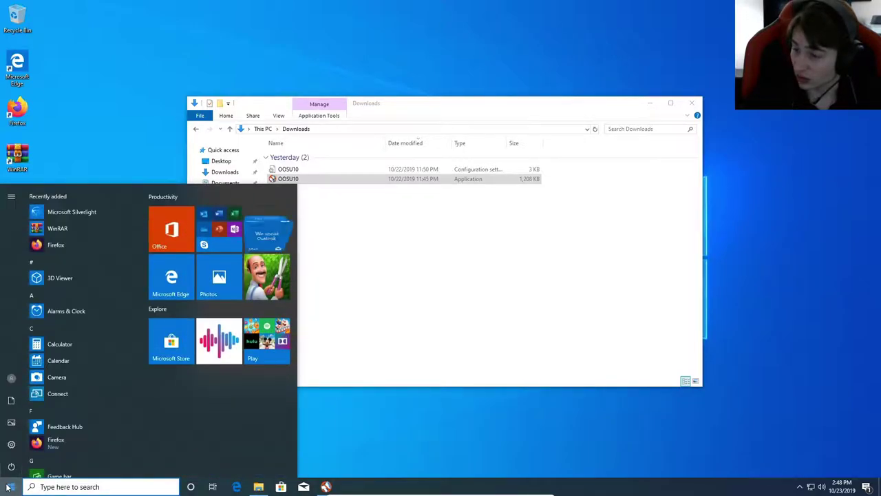
pyautogui.rightClick(8, 487)
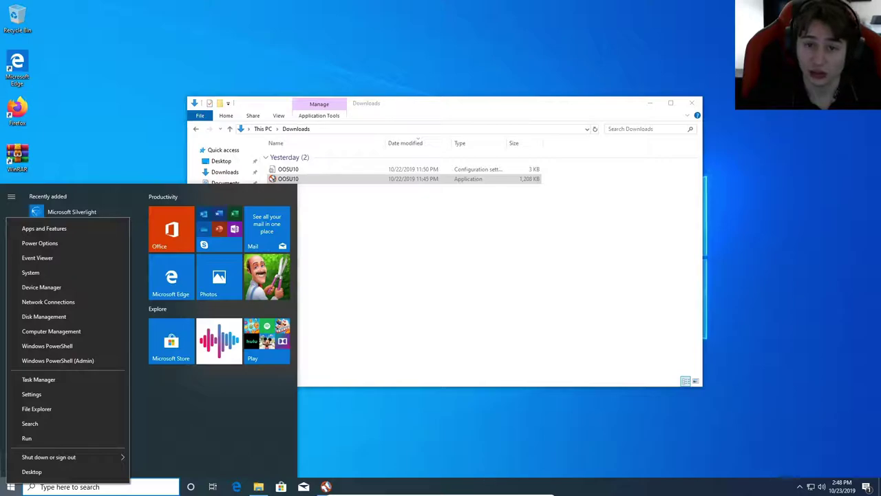
pyautogui.rightClick(4, 489)
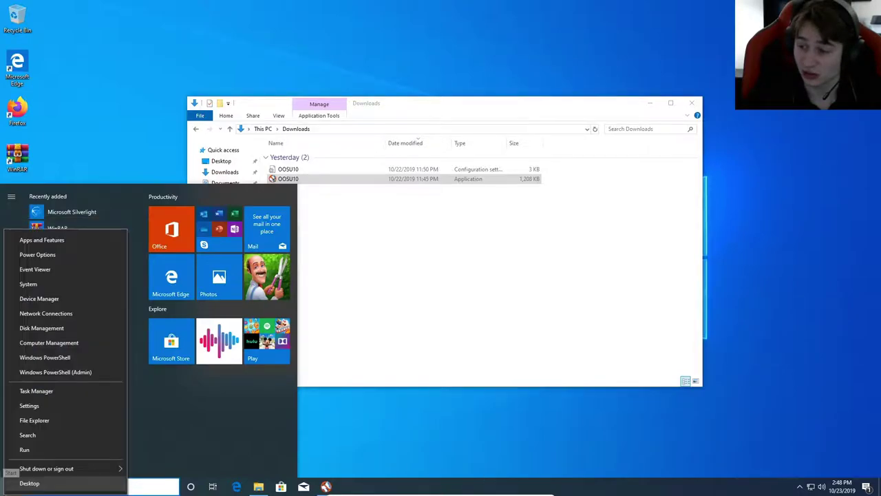
pyautogui.click(430, 399)
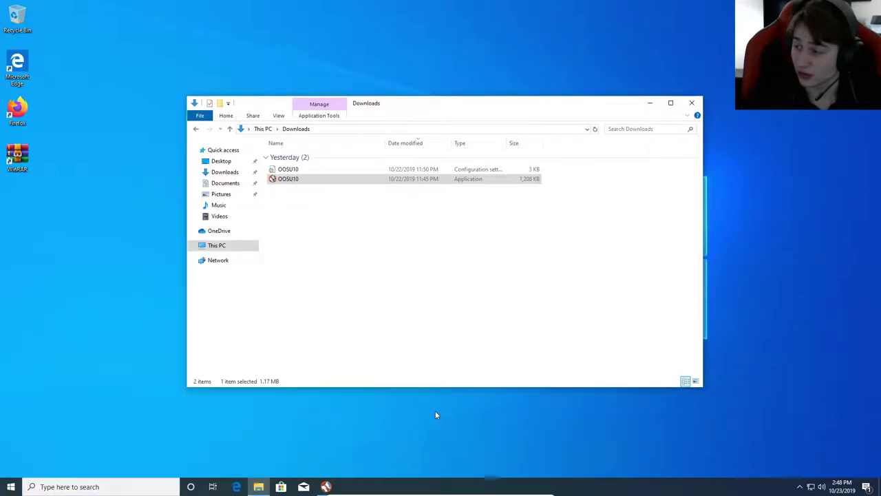
pyautogui.rightClick(16, 488)
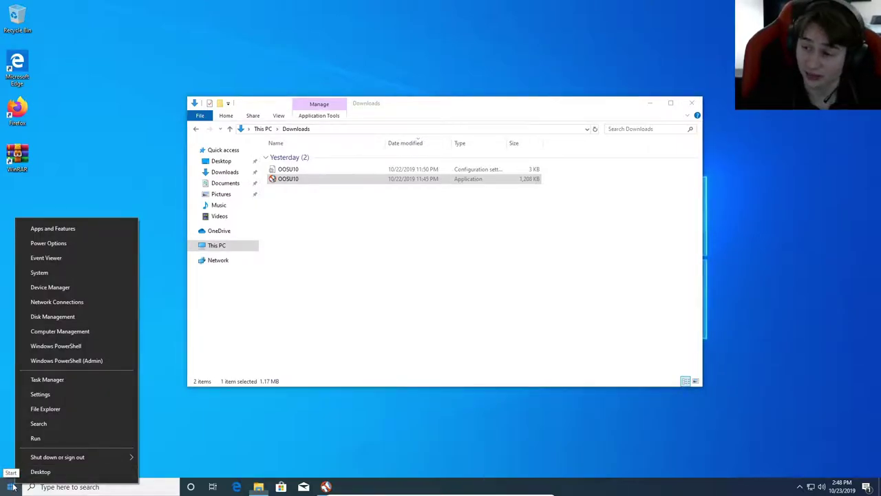
pyautogui.click(117, 391)
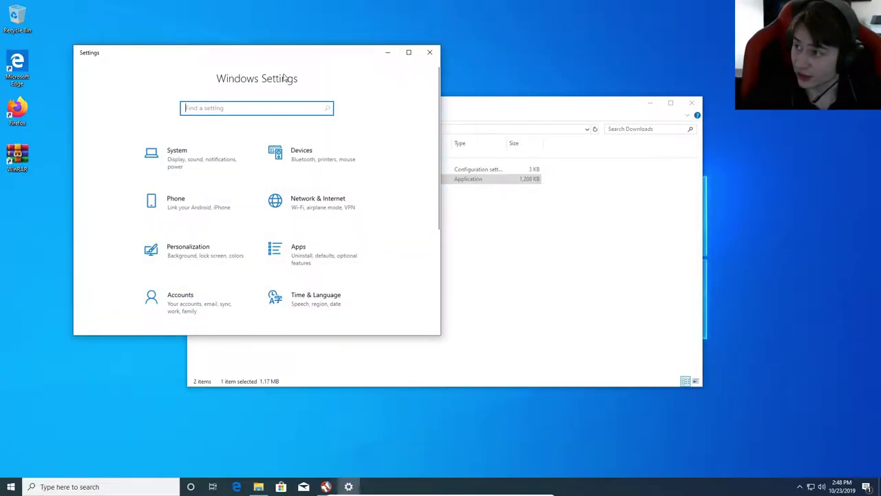
pyautogui.moveTo(305, 57); pyautogui.dragTo(379, 56)
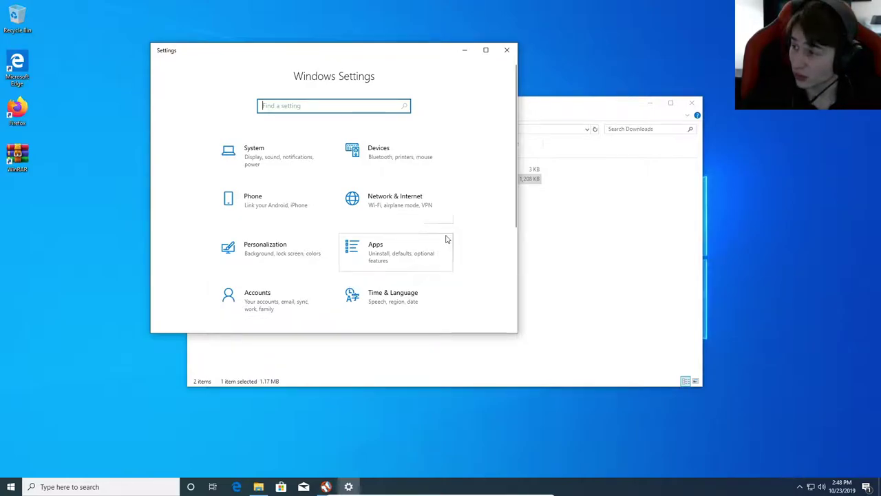
pyautogui.scroll(-3, 448, 238)
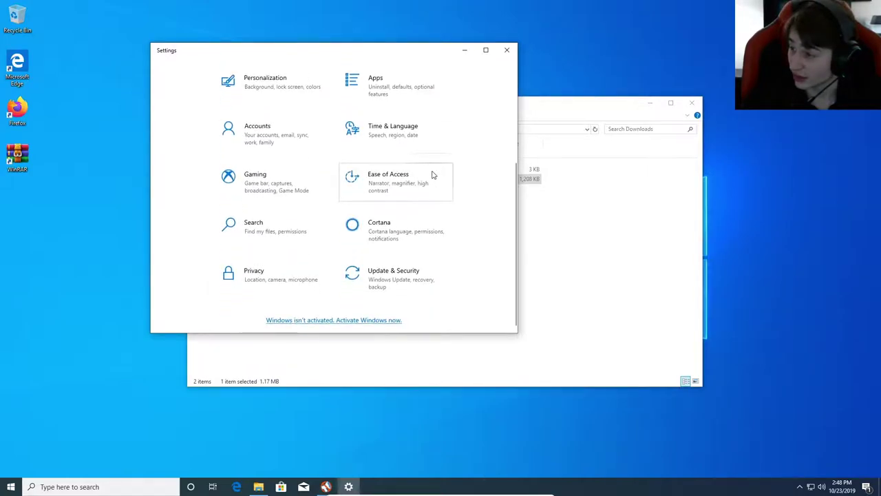
# Step: In maximized Privacy General, turn off locally relevant website content and suggested Settings content
pyautogui.click(276, 282)
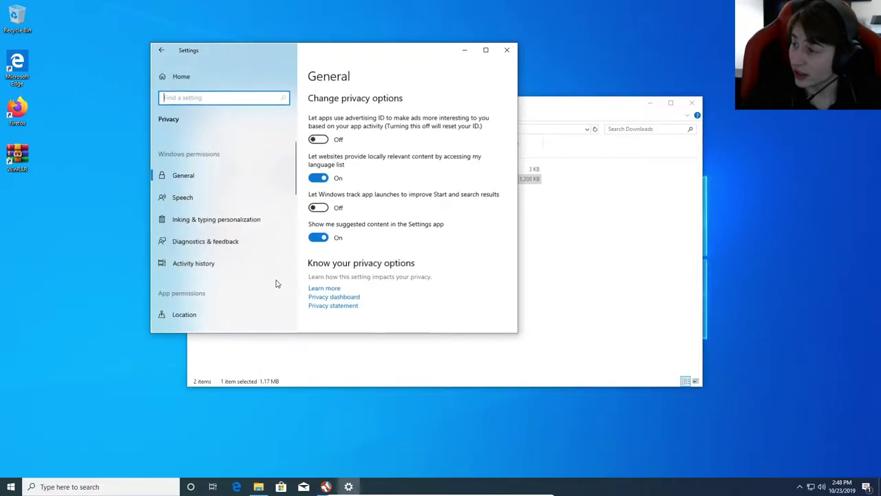
pyautogui.click(486, 50)
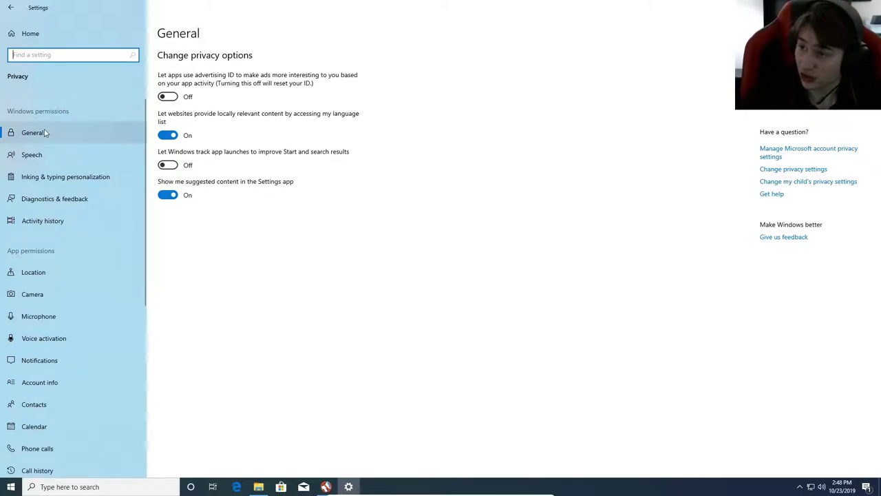
pyautogui.click(203, 39)
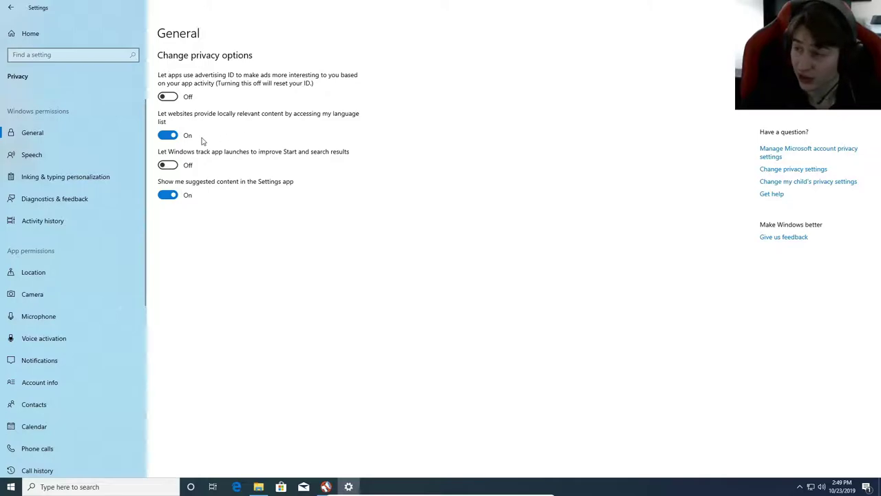
pyautogui.click(167, 135)
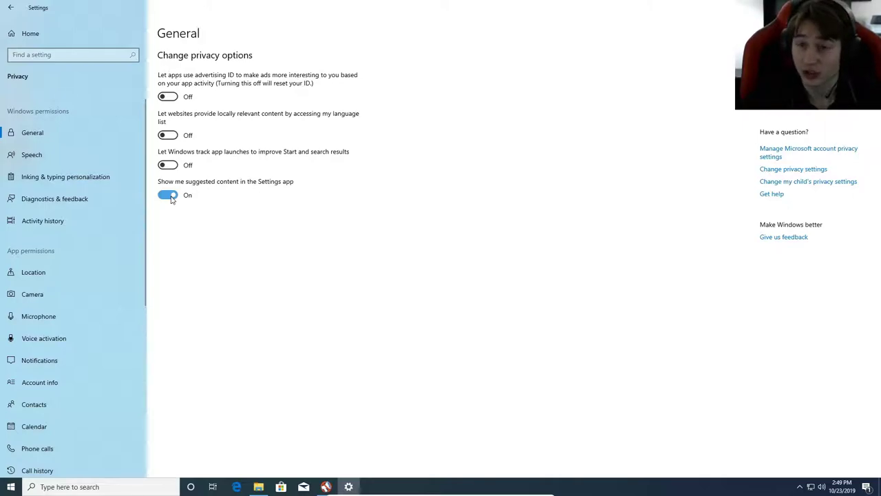
pyautogui.click(167, 196)
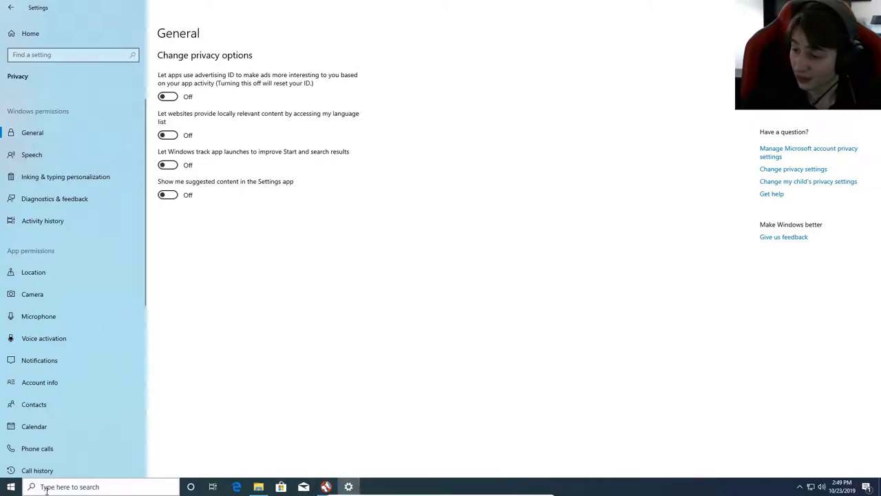
# Step: Select the desktop Firefox shortcut and bring up its context menu
pyautogui.click(11, 487)
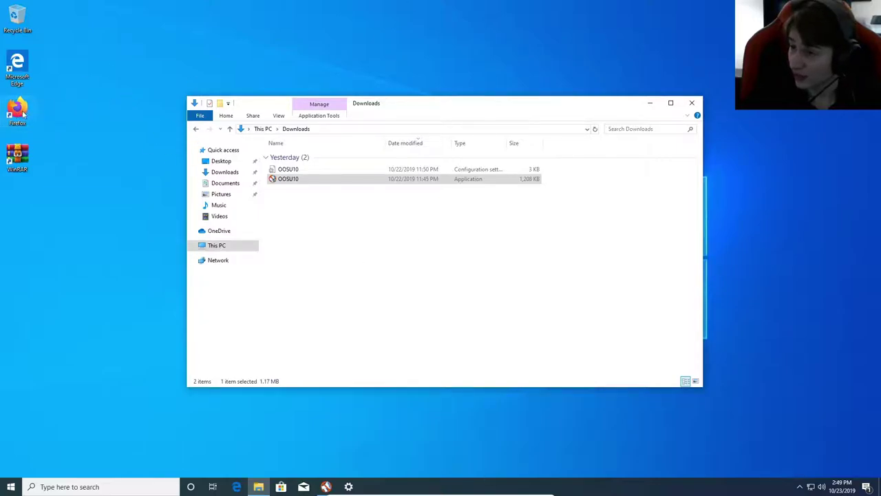
pyautogui.click(23, 113)
pyautogui.rightClick(22, 114)
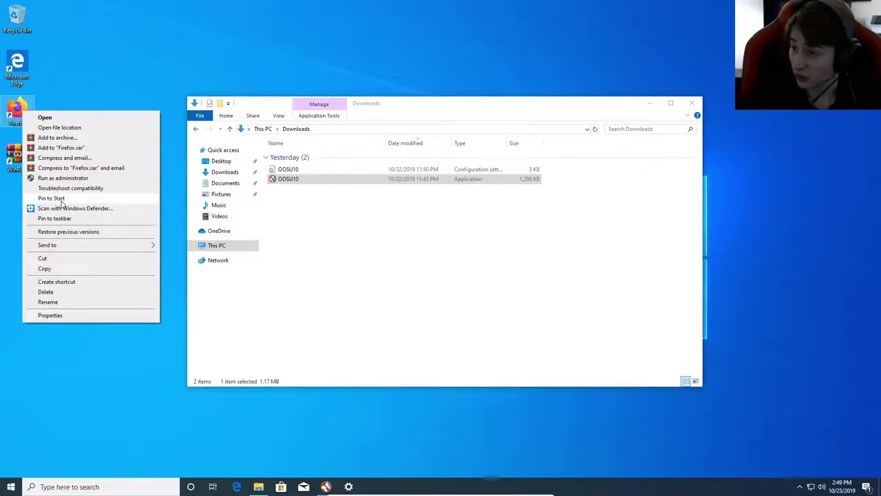
# Step: Pin the desktop Firefox shortcut to the taskbar and launch Firefox from there
pyautogui.click(11, 483)
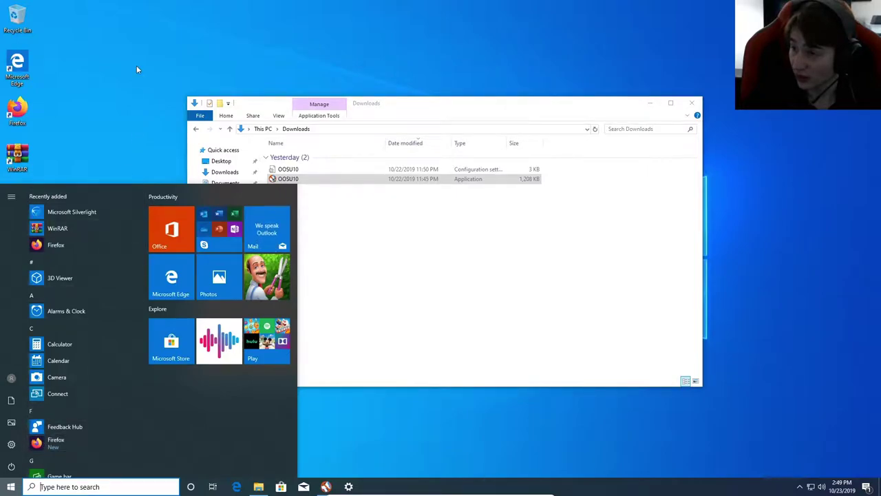
pyautogui.click(36, 118)
pyautogui.rightClick(18, 126)
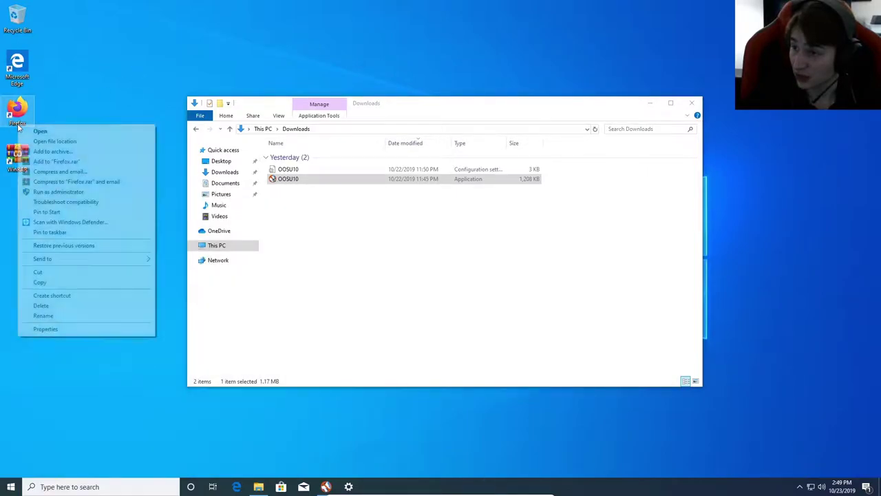
pyautogui.click(60, 235)
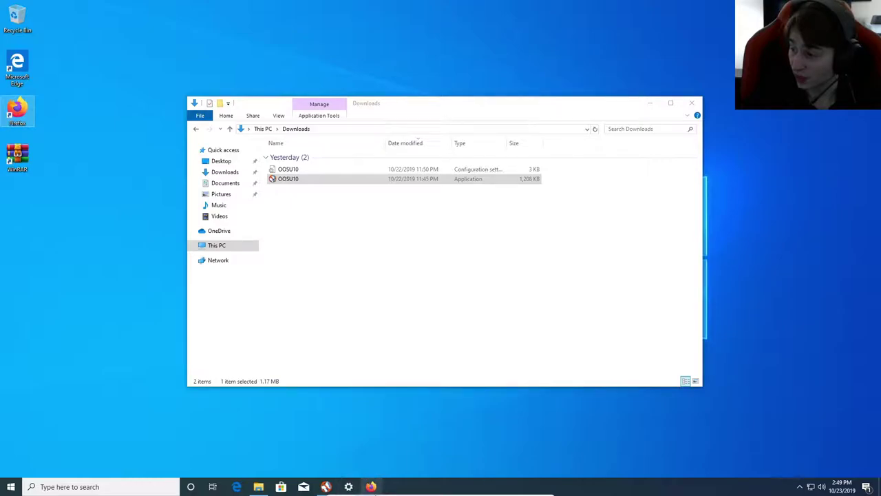
pyautogui.click(371, 486)
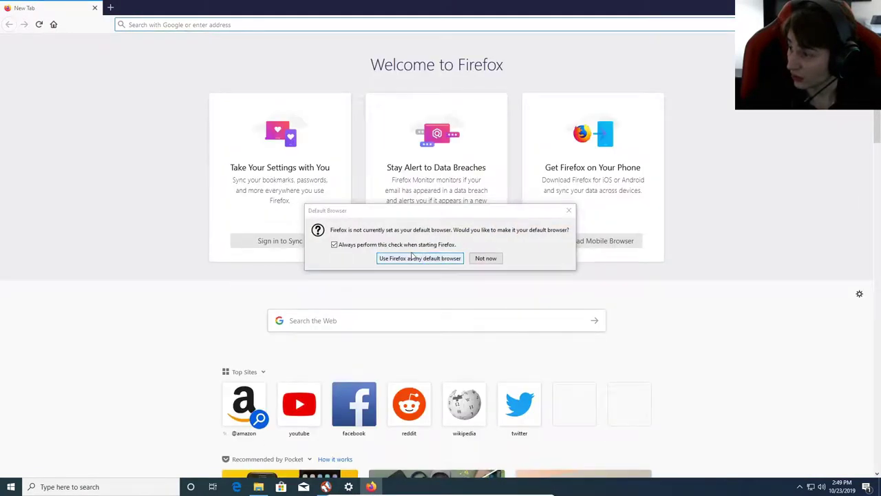
# Step: Choose Firefox as the default web browser in Default apps, then go back to Privacy General
pyautogui.click(412, 256)
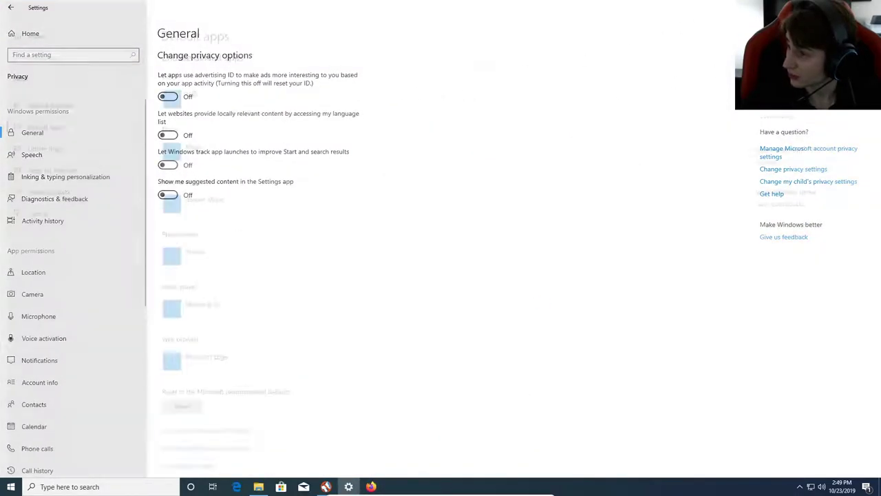
pyautogui.click(200, 366)
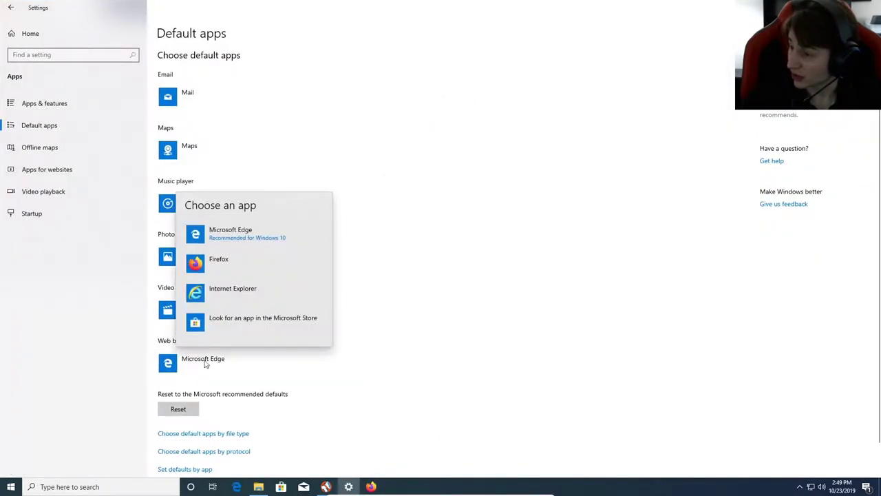
pyautogui.click(243, 273)
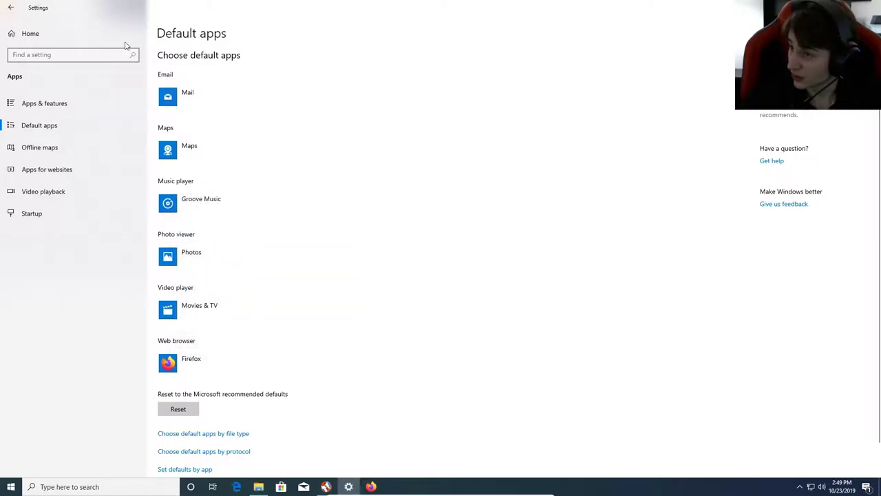
pyautogui.click(13, 8)
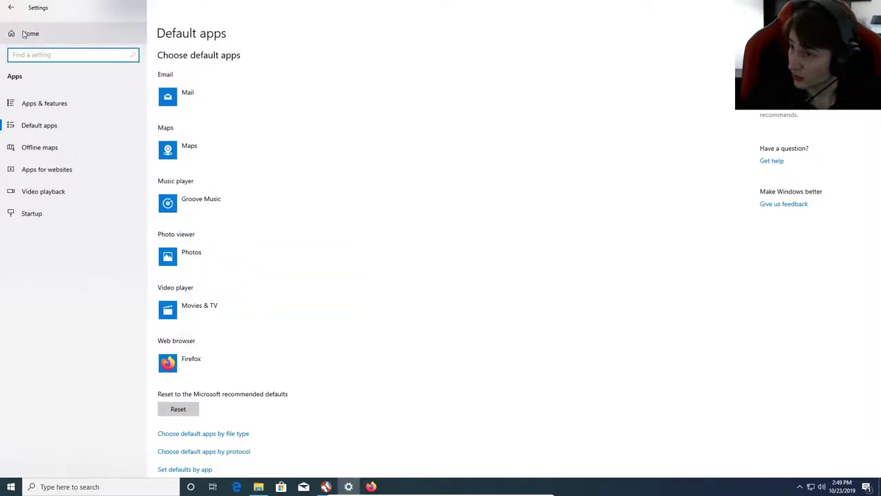
pyautogui.click(12, 8)
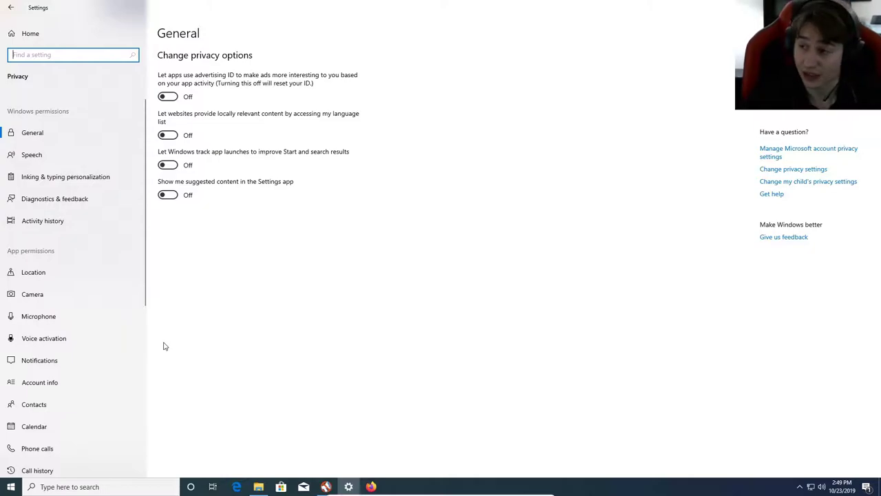
pyautogui.click(73, 155)
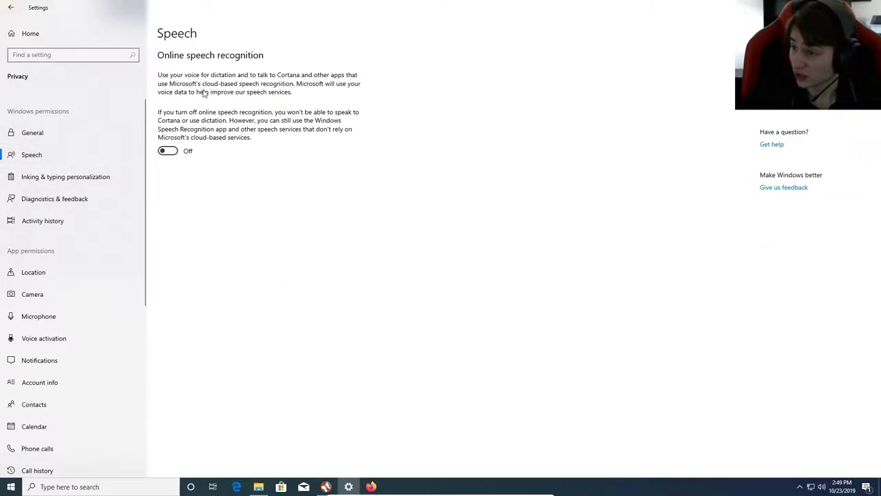
pyautogui.click(326, 486)
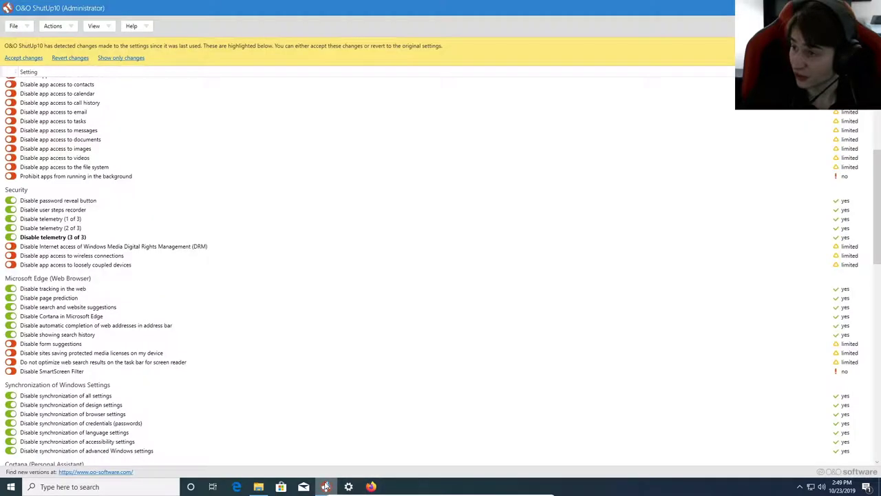
pyautogui.scroll(8, 327, 208)
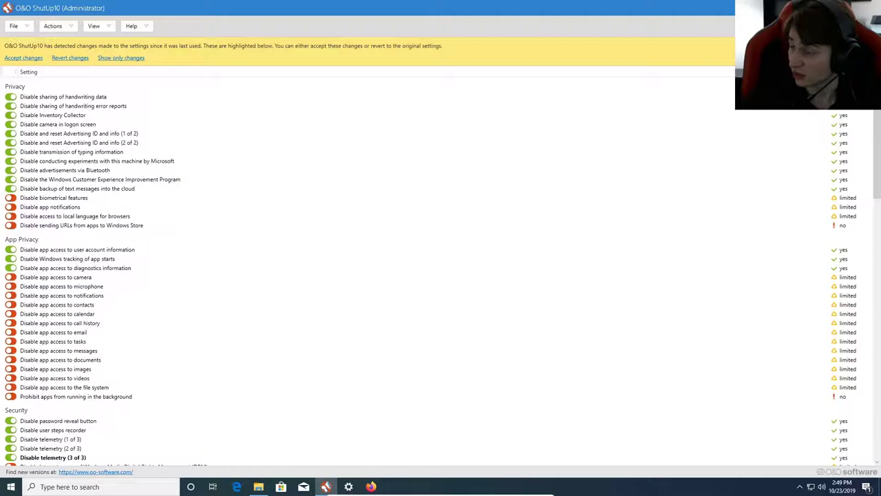
pyautogui.hotkey('alt', 'Tab')
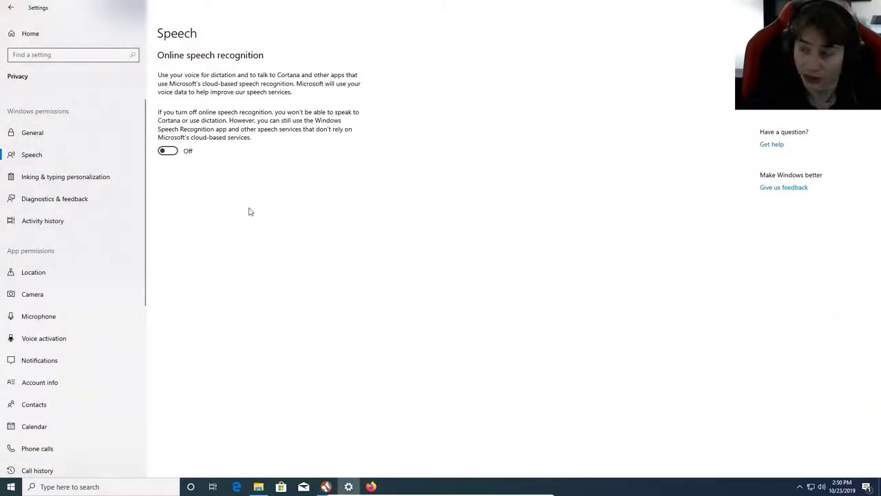
pyautogui.click(87, 177)
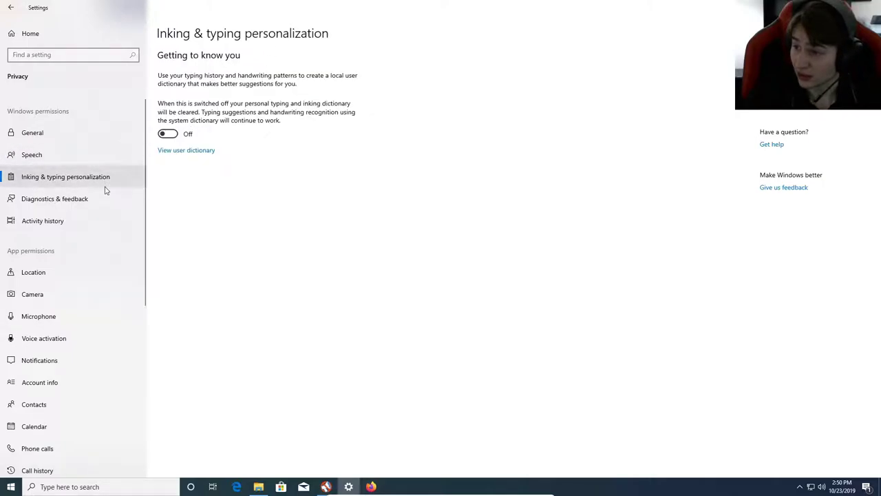
pyautogui.click(79, 200)
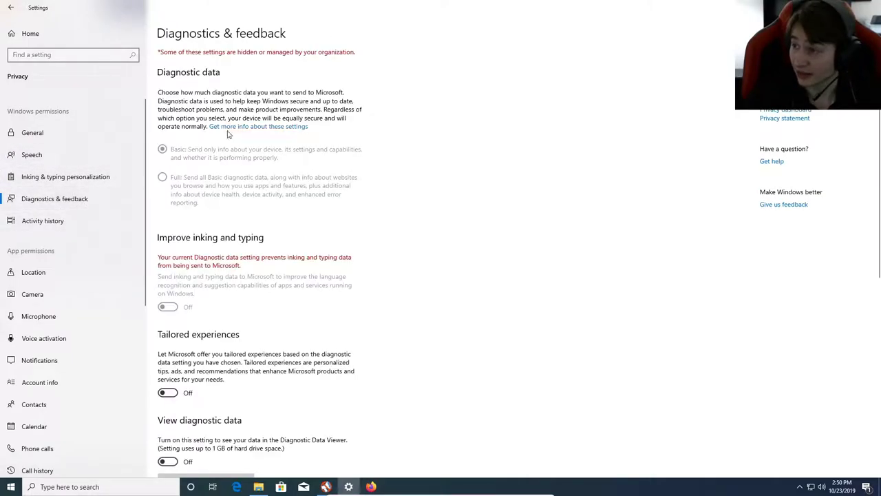
pyautogui.scroll(-2, 227, 150)
pyautogui.scroll(2, 227, 145)
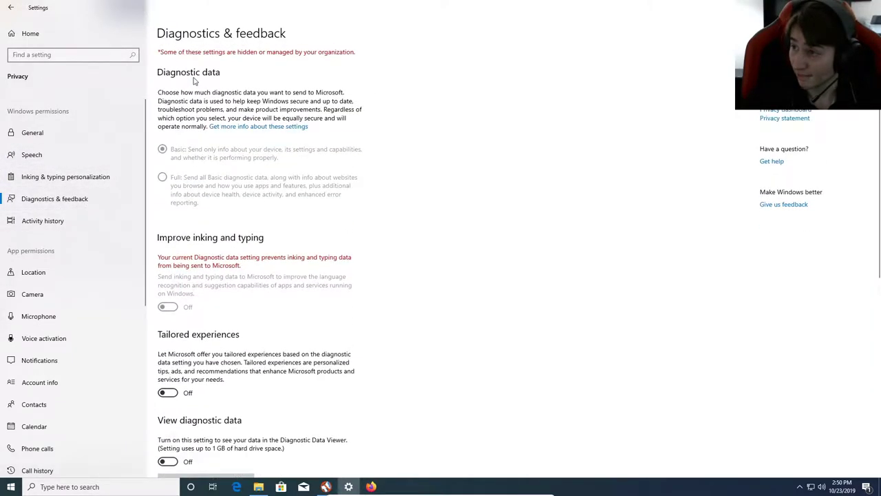
pyautogui.scroll(-2, 296, 67)
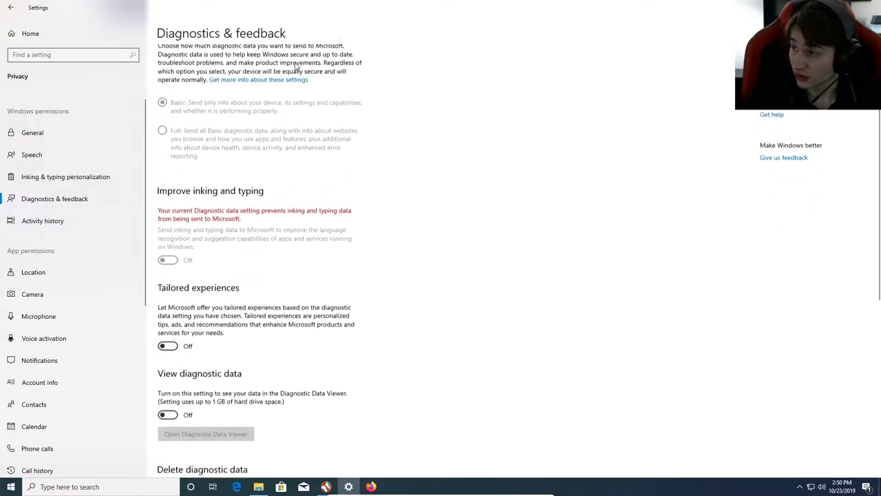
pyautogui.scroll(2, 310, 62)
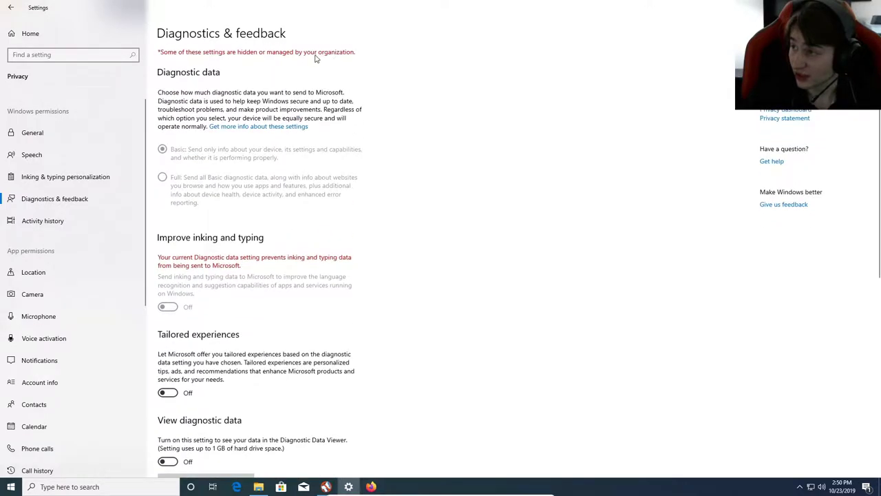
pyautogui.click(324, 457)
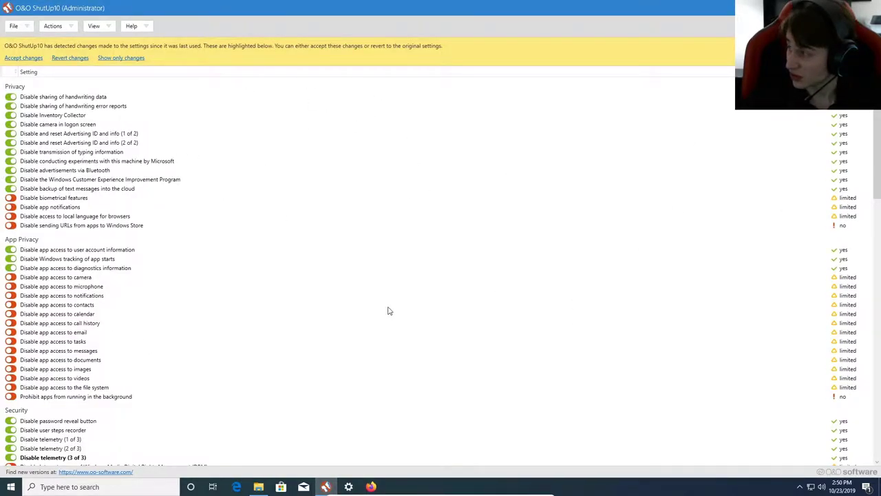
pyautogui.scroll(-10, 387, 311)
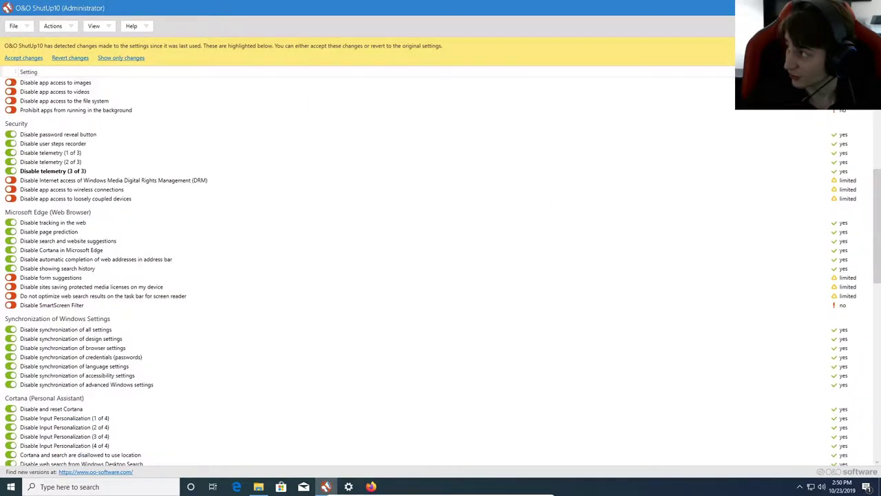
pyautogui.hotkey('alt', 'Tab')
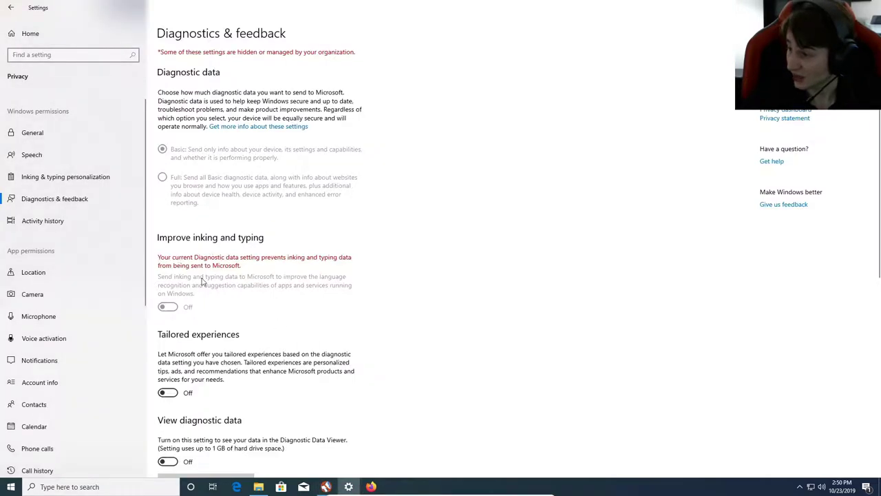
pyautogui.scroll(-8, 203, 281)
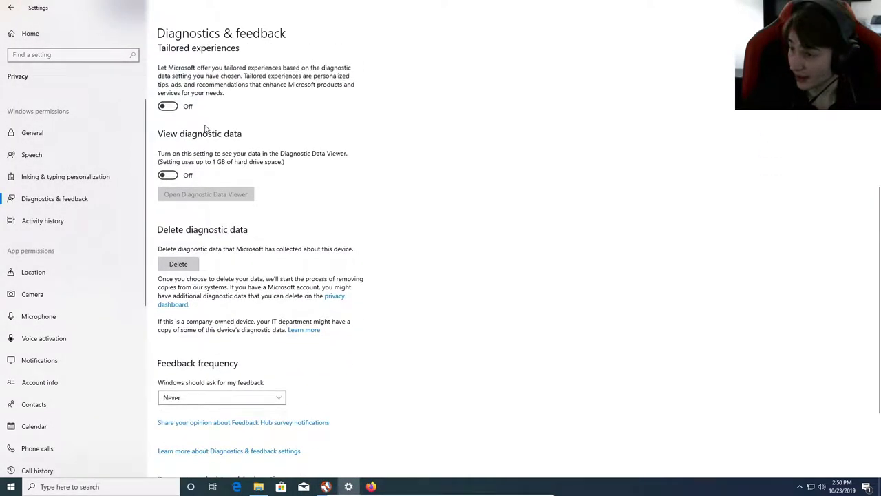
pyautogui.scroll(-4, 204, 128)
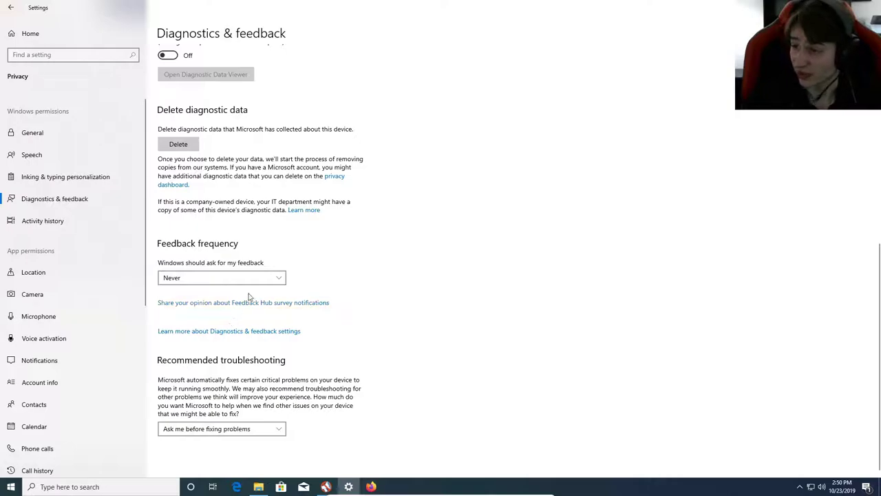
# Step: Uncheck 'Store my activity history on this device' under Activity history, then go to Location
pyautogui.click(58, 220)
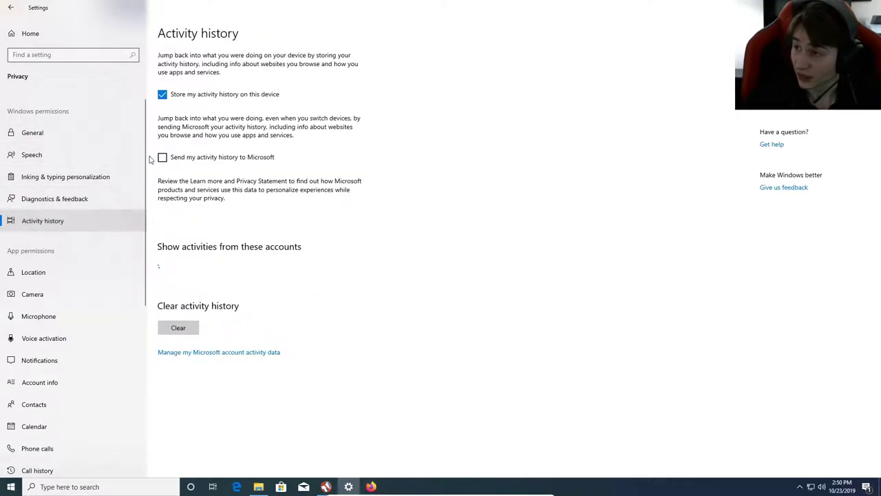
pyautogui.click(162, 95)
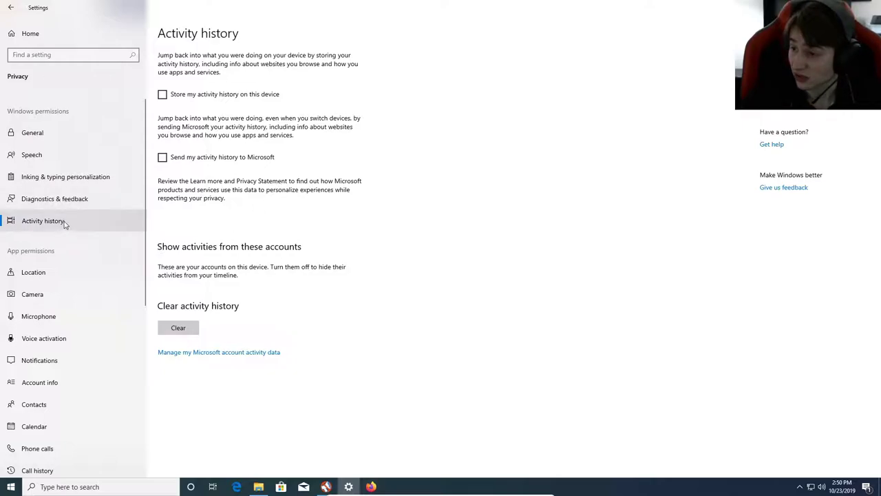
pyautogui.click(69, 280)
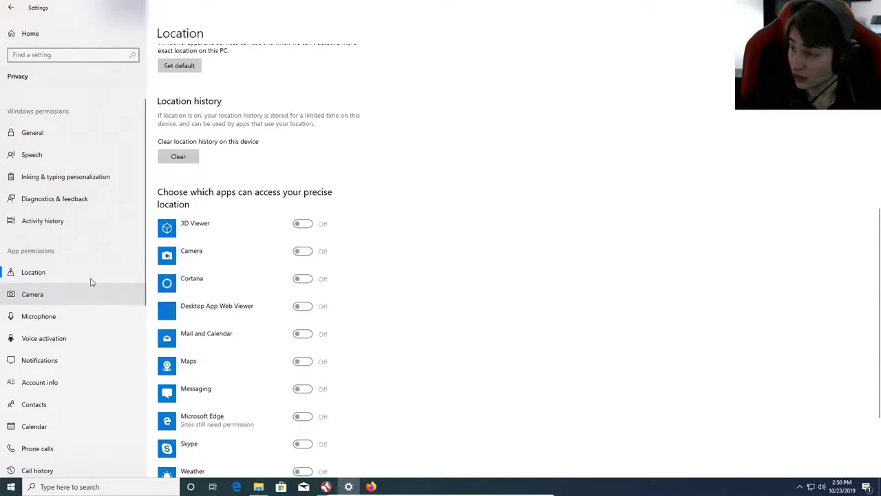
# Step: Block all apps from the camera and allow Skype to use the microphone
pyautogui.scroll(-3, 191, 203)
pyautogui.click(62, 293)
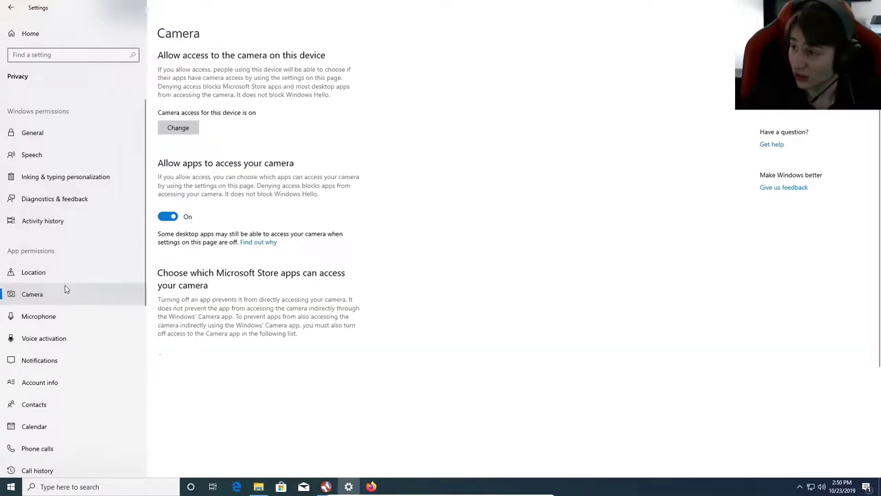
pyautogui.click(168, 217)
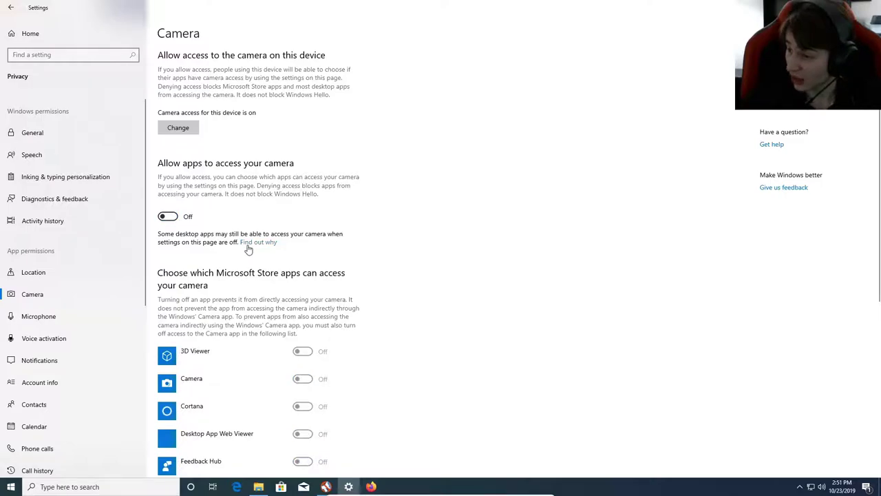
pyautogui.scroll(-5, 248, 250)
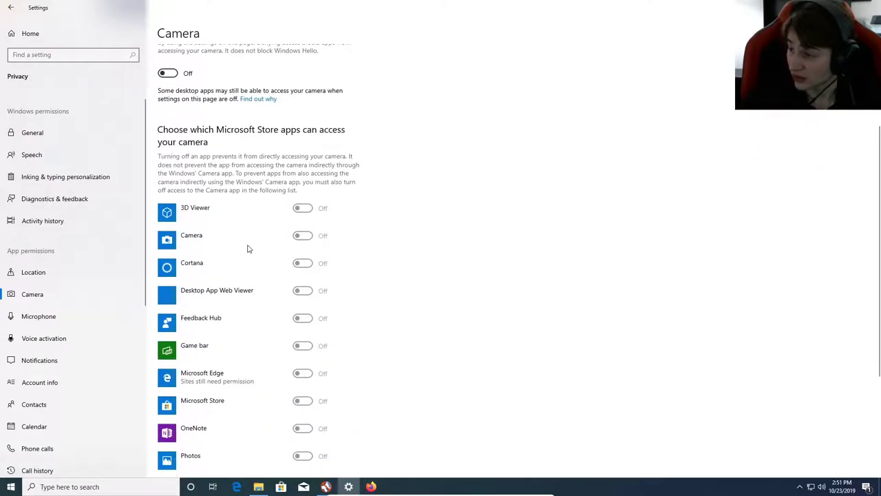
pyautogui.click(56, 316)
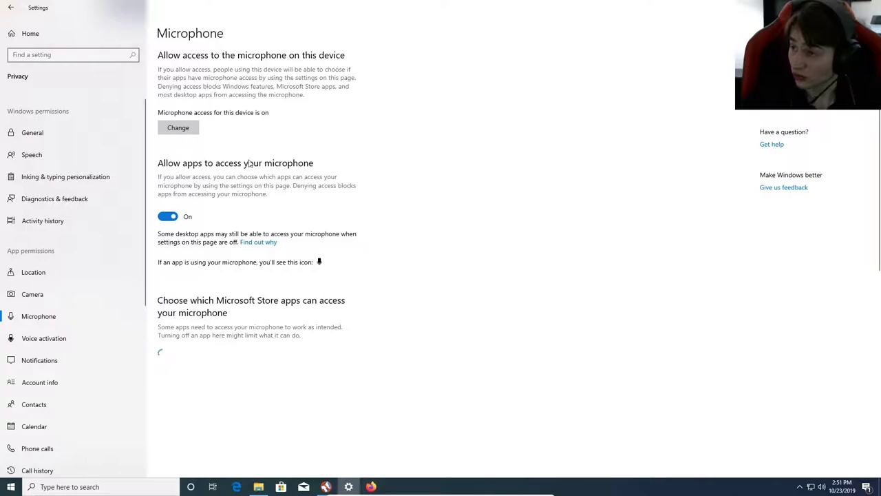
pyautogui.scroll(-5, 287, 197)
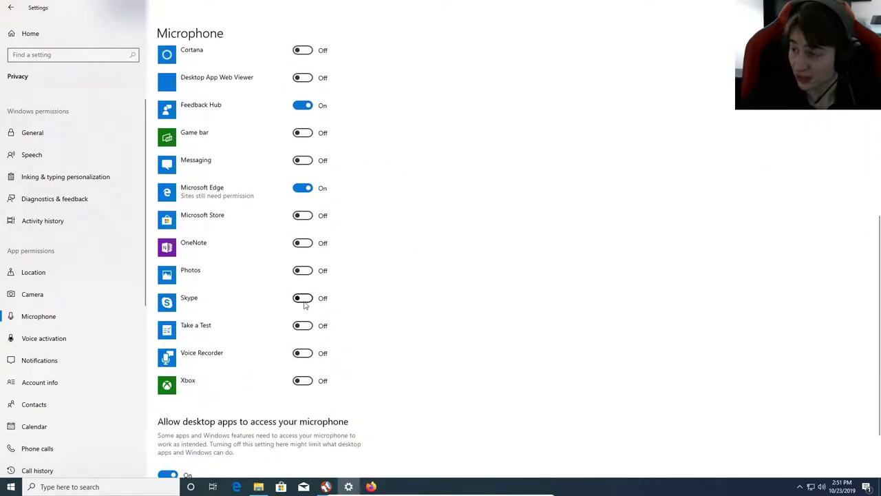
pyautogui.click(304, 298)
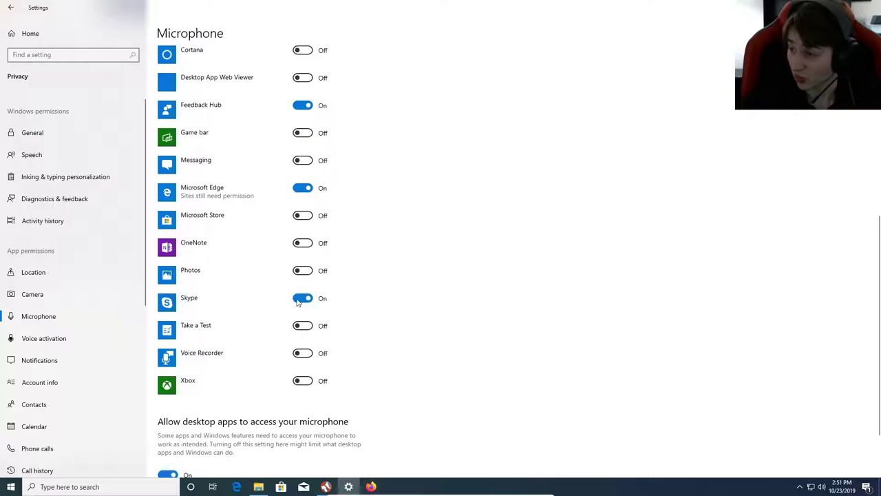
# Step: Turn off app access to voice activation and to notifications
pyautogui.click(61, 339)
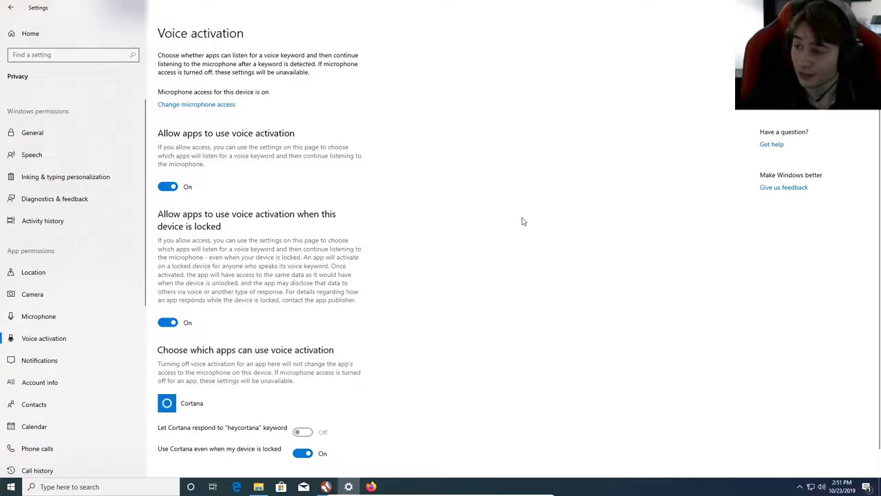
pyautogui.click(167, 187)
pyautogui.scroll(-1, 203, 236)
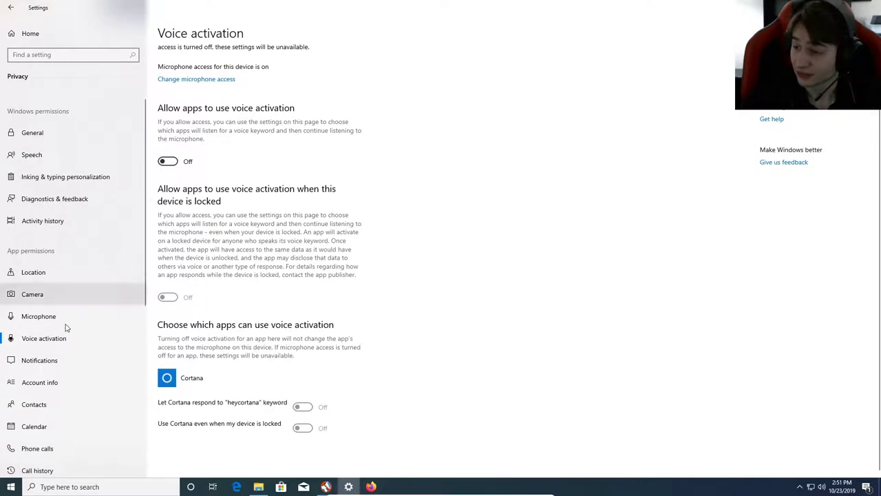
pyautogui.click(39, 361)
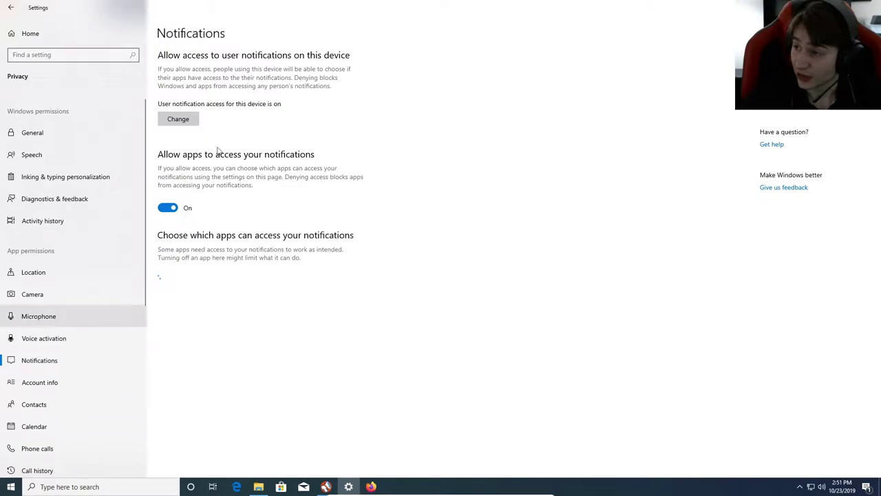
pyautogui.click(175, 209)
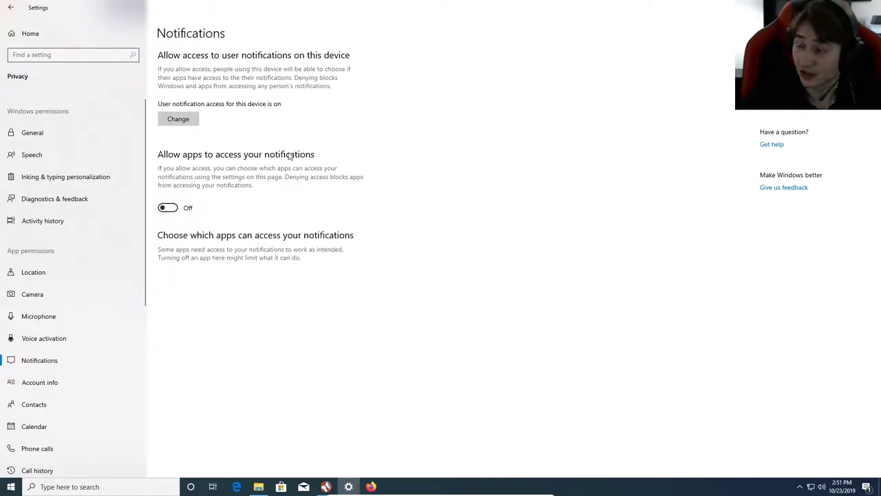
# Step: Look through the Account info and Contacts privacy pages
pyautogui.click(57, 389)
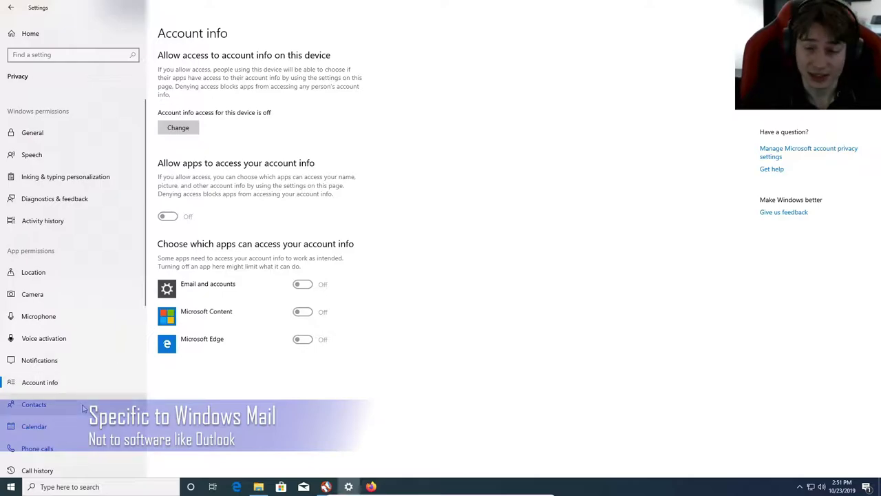
pyautogui.click(83, 406)
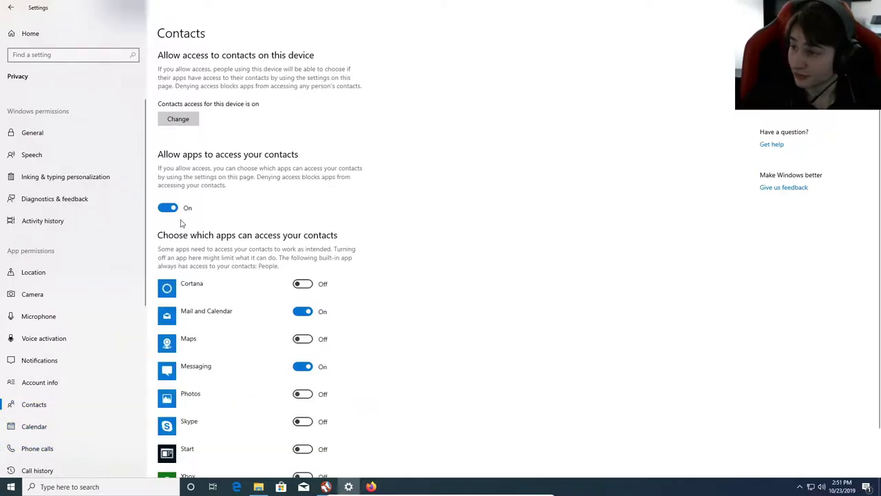
pyautogui.scroll(-1, 269, 200)
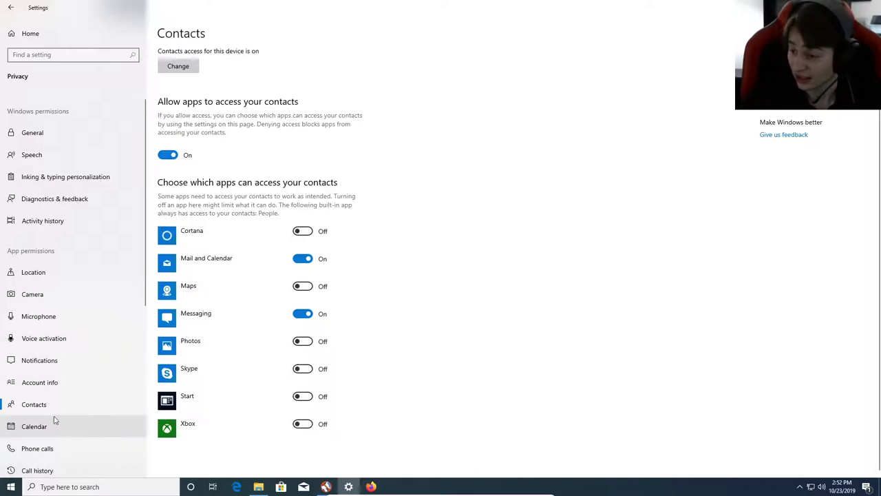
pyautogui.scroll(-1, 55, 420)
# Step: Turn off app access to phone calls and to call history
pyautogui.click(53, 365)
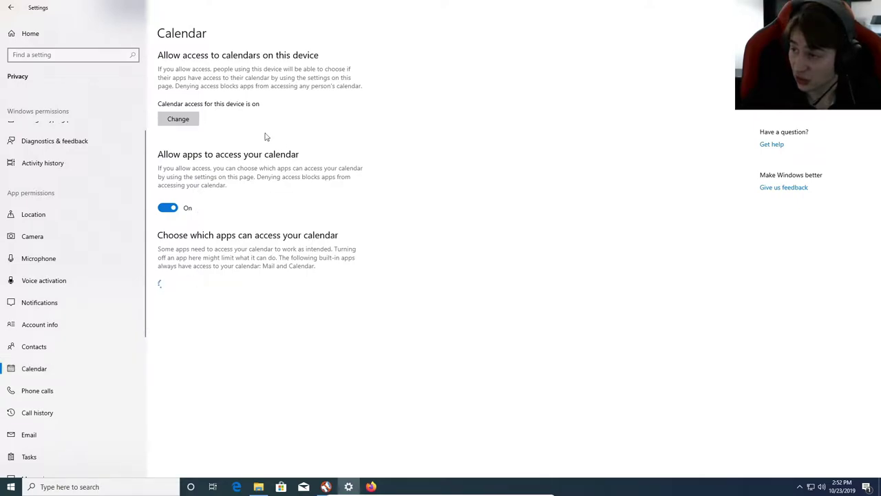
pyautogui.click(40, 399)
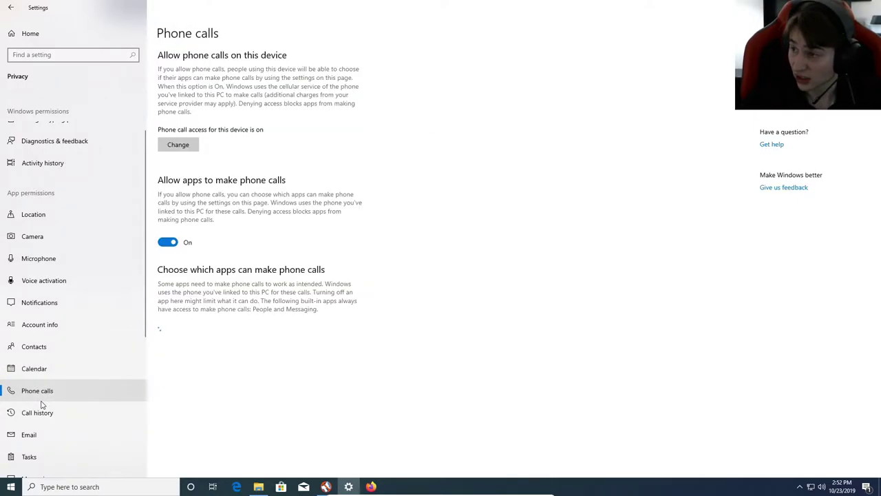
pyautogui.click(171, 244)
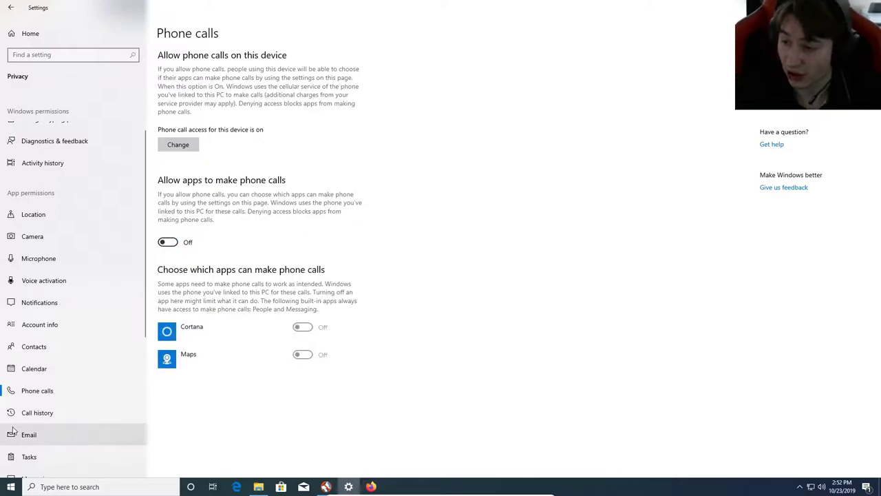
pyautogui.click(34, 413)
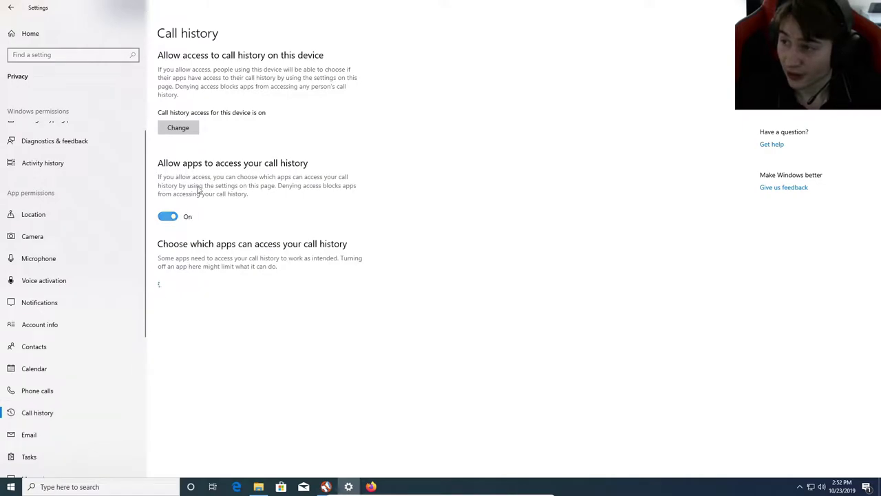
pyautogui.click(167, 216)
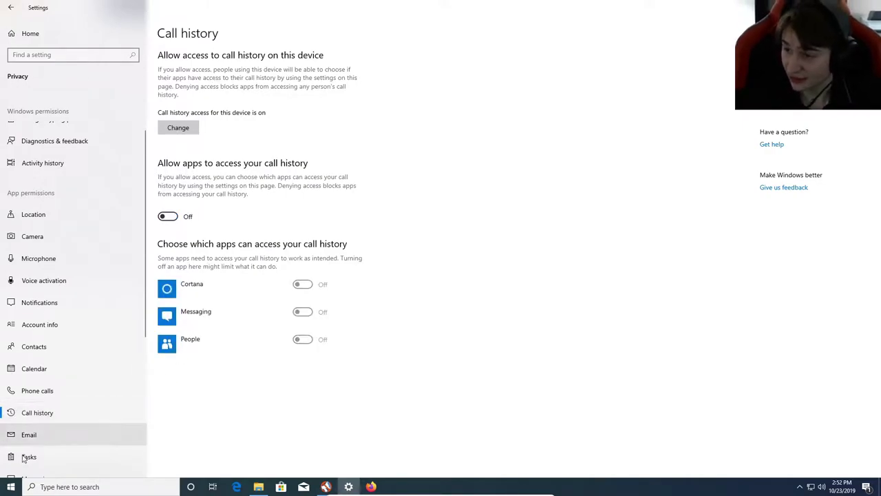
# Step: Turn off app access to tasks, and toggle Messaging access off then back on
pyautogui.click(29, 434)
pyautogui.scroll(-3, 81, 396)
pyautogui.click(59, 338)
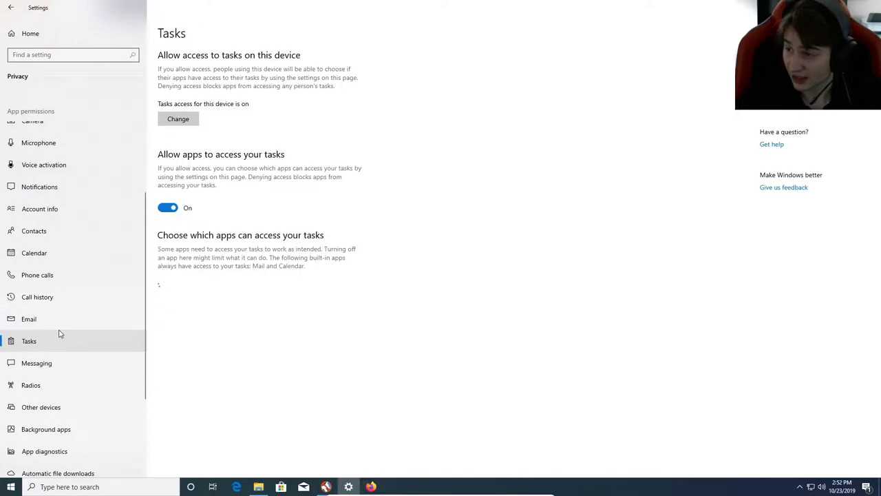
pyautogui.click(172, 207)
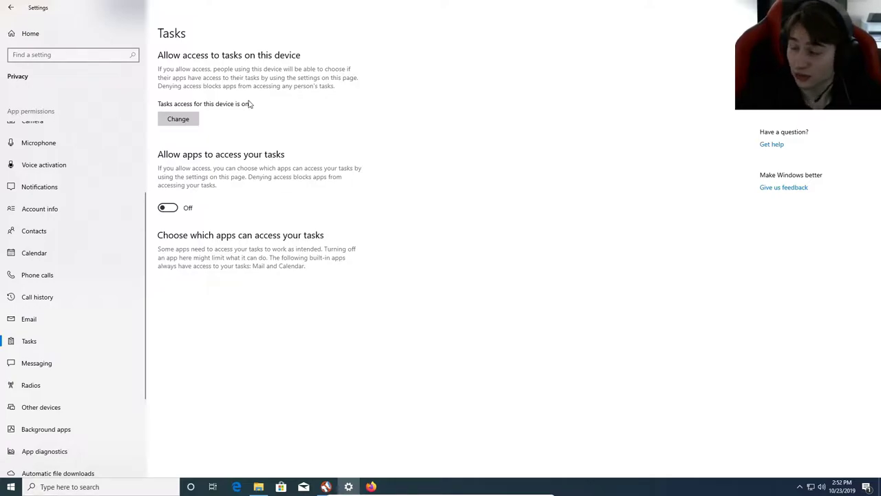
pyautogui.click(89, 369)
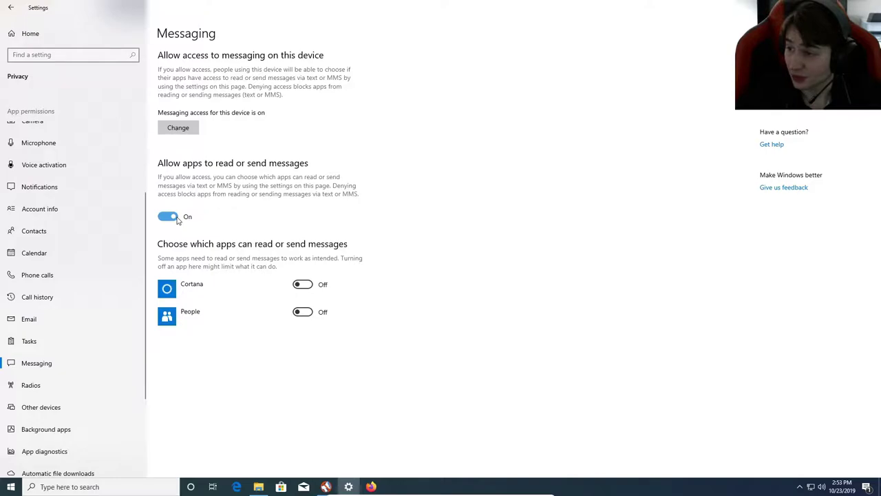
pyautogui.click(173, 217)
pyautogui.click(173, 217)
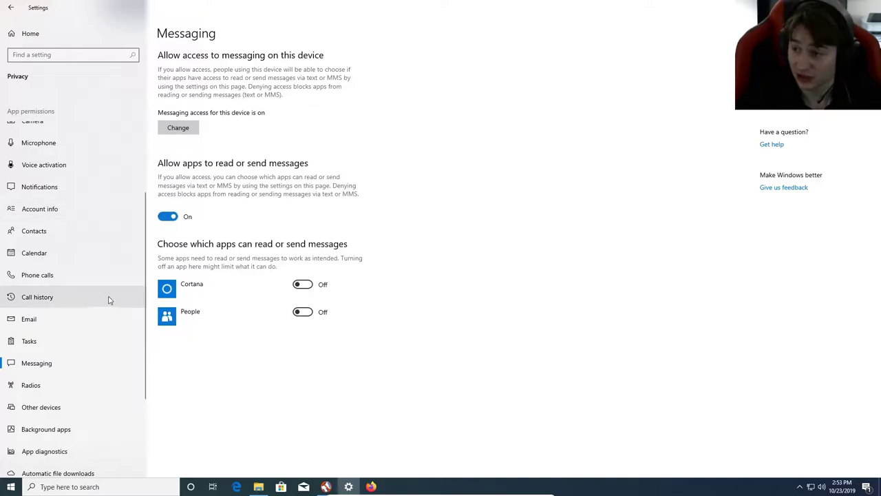
# Step: Turn off app control of radios and communication with unpaired devices, then open Background apps
pyautogui.click(60, 382)
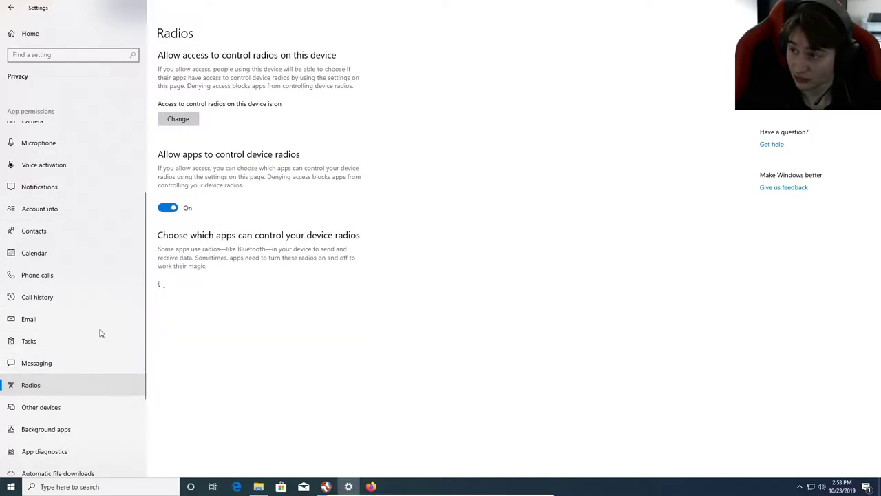
pyautogui.click(162, 207)
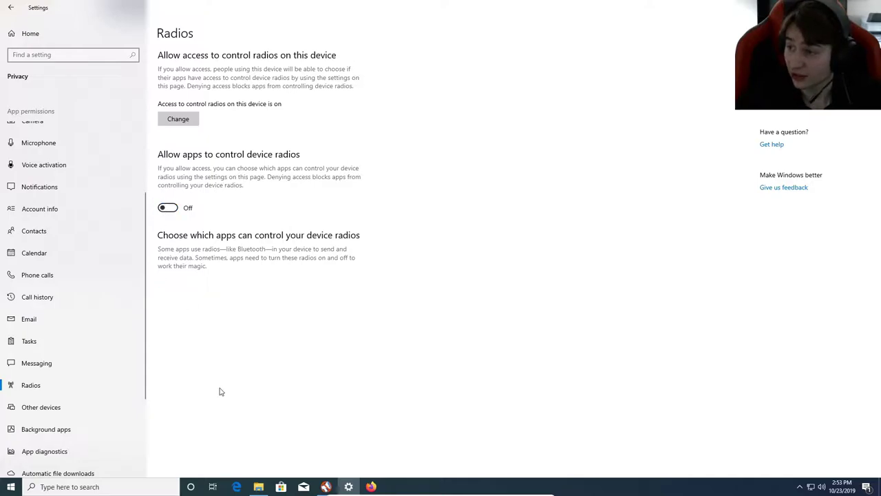
pyautogui.click(55, 408)
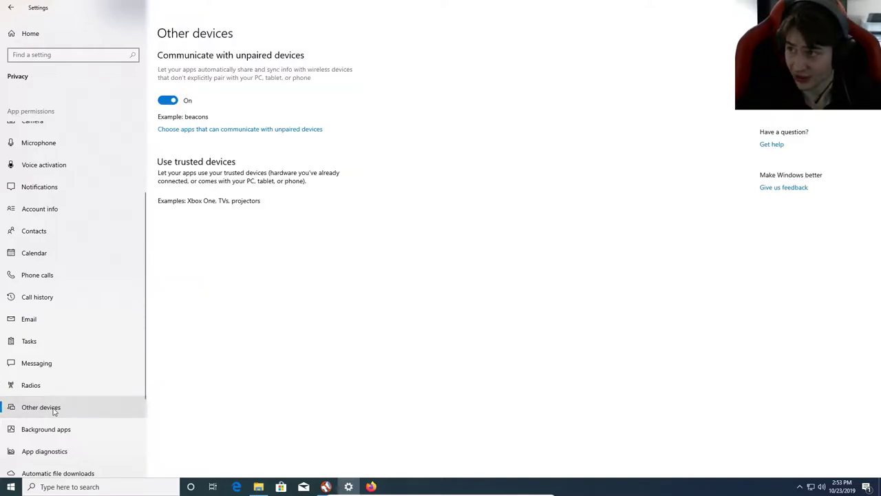
pyautogui.click(175, 102)
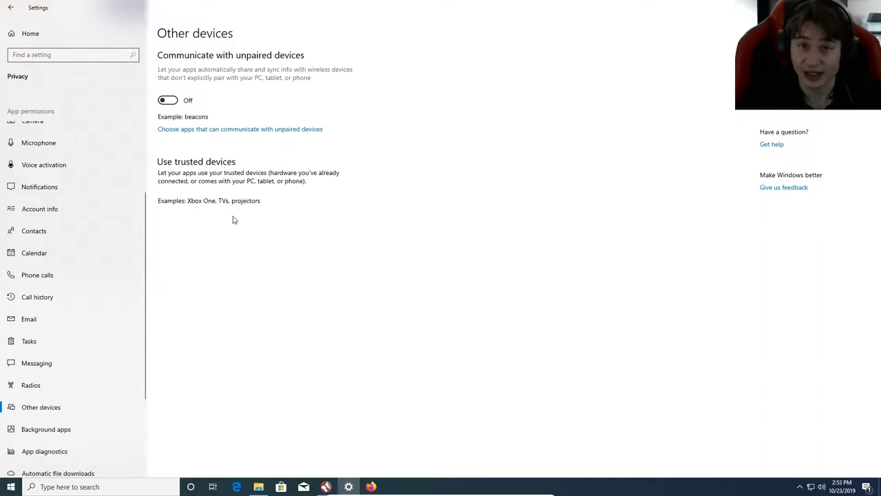
pyautogui.click(55, 431)
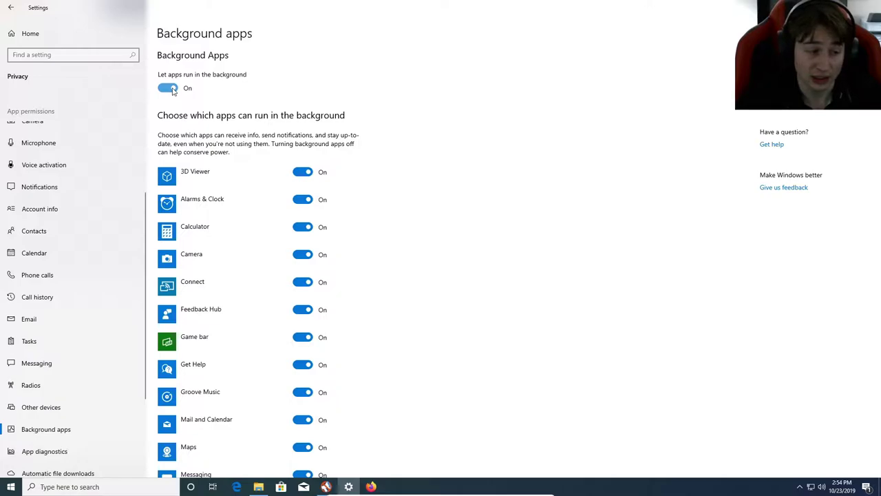
# Step: Turn off letting apps run in the background, then go through App diagnostics and Automatic file downloads to the Documents page
pyautogui.click(172, 89)
pyautogui.click(42, 451)
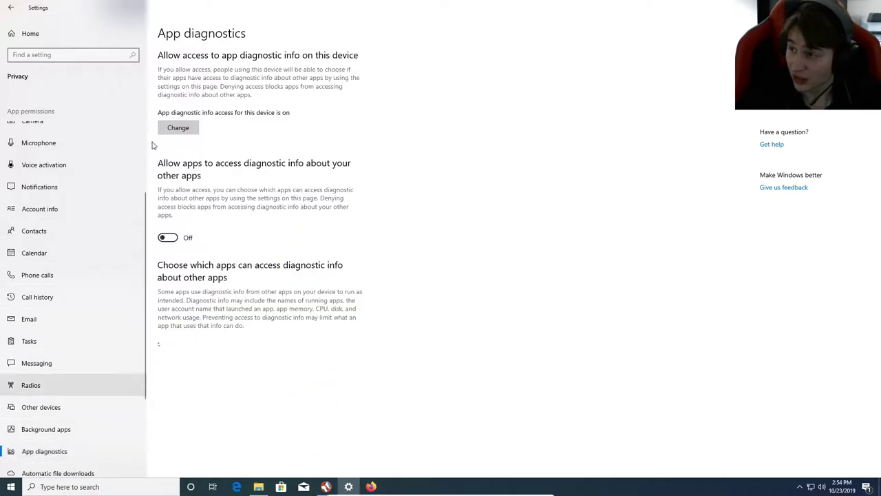
pyautogui.scroll(-3, 79, 412)
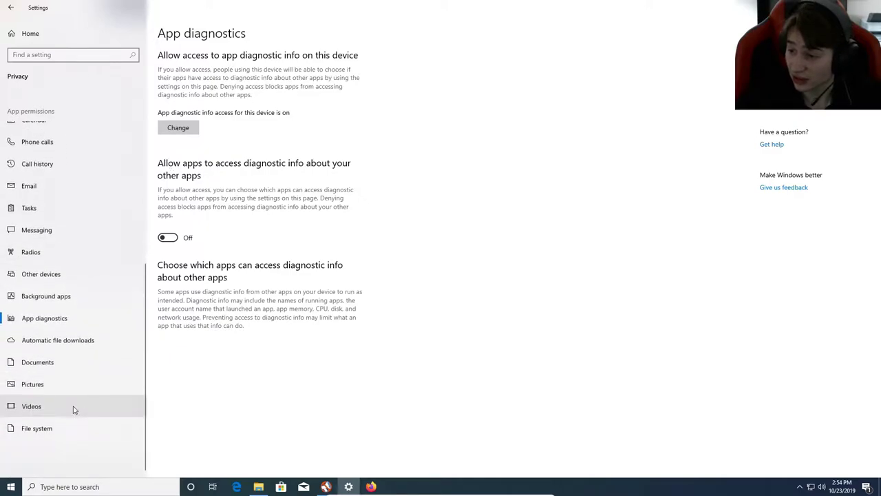
pyautogui.click(76, 342)
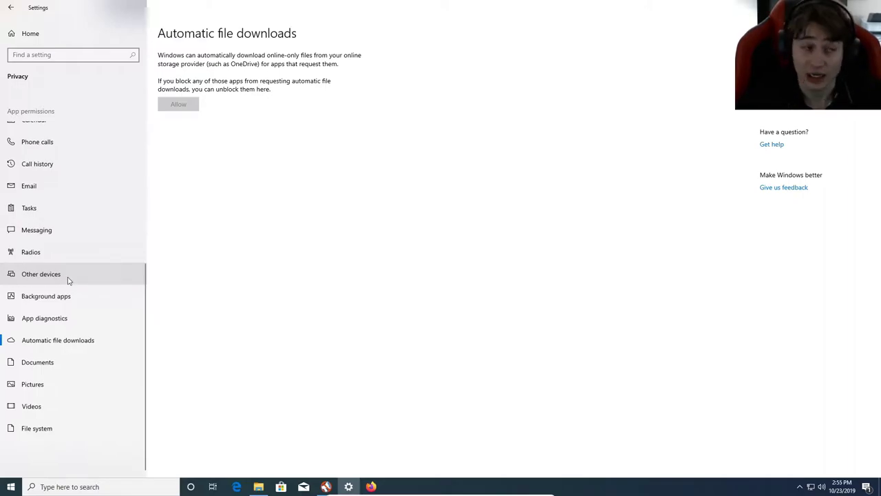
pyautogui.click(75, 362)
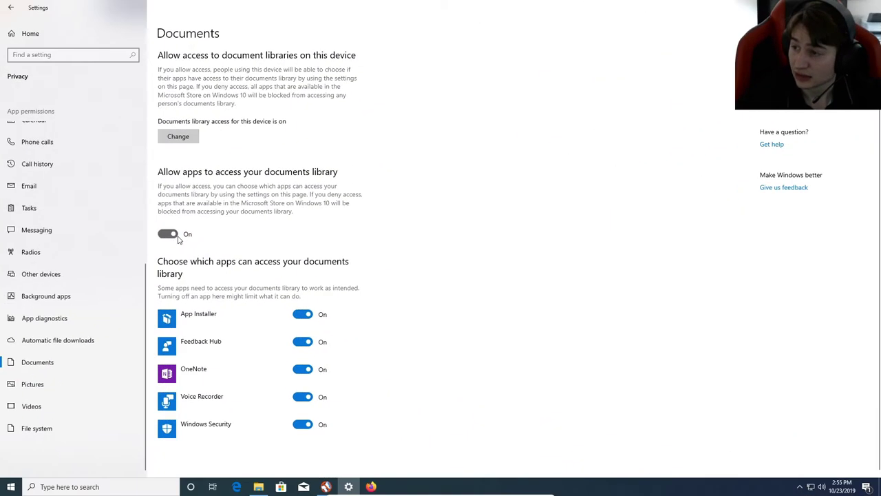
# Step: Turn off app access to the Documents, Pictures and Videos libraries
pyautogui.click(167, 234)
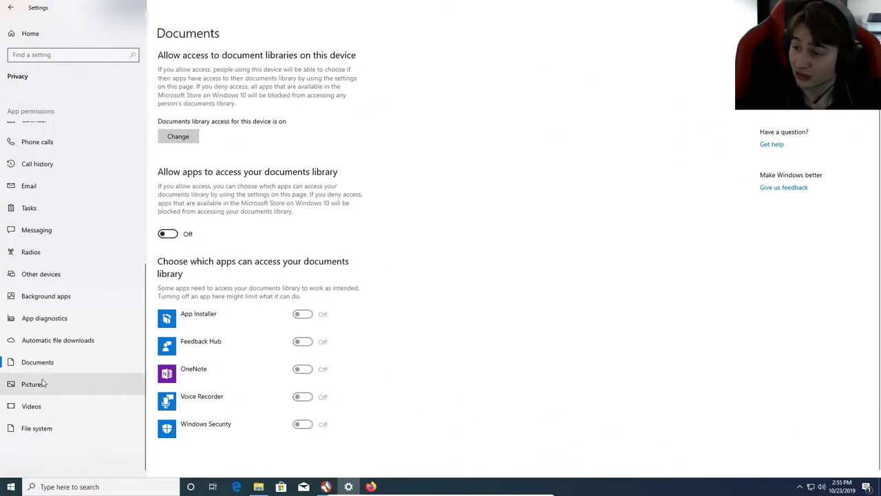
pyautogui.click(111, 384)
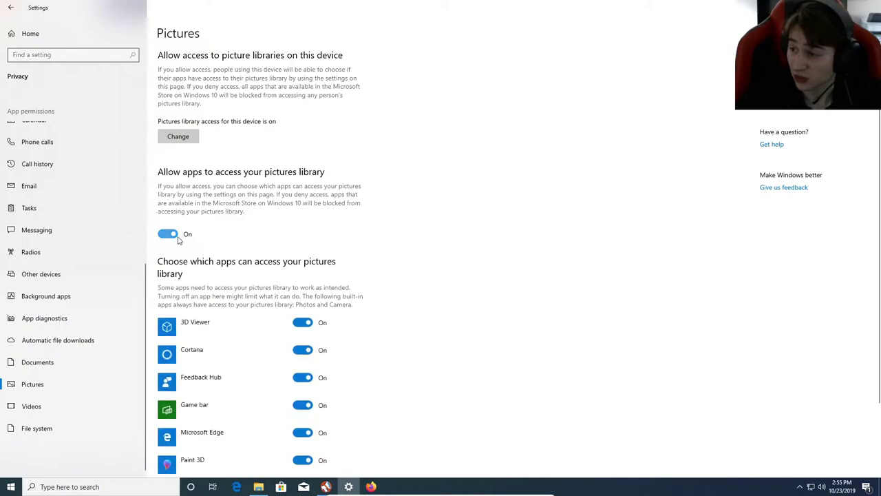
pyautogui.scroll(-3, 197, 310)
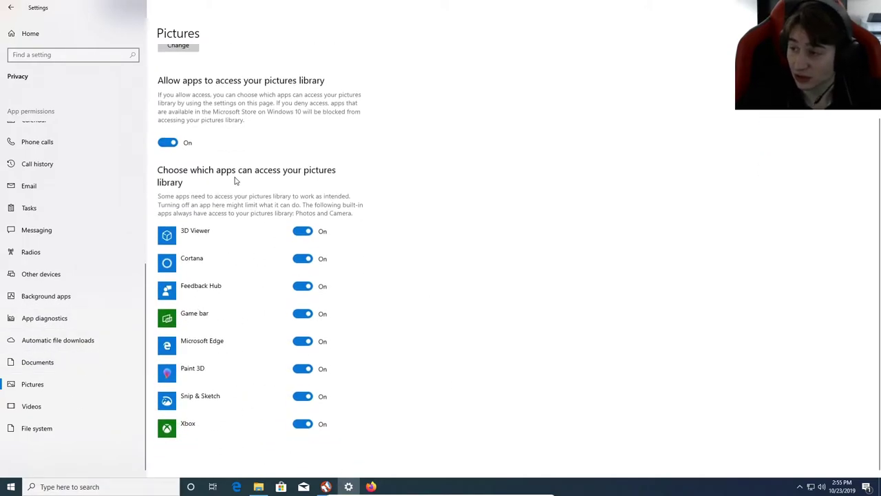
pyautogui.click(172, 142)
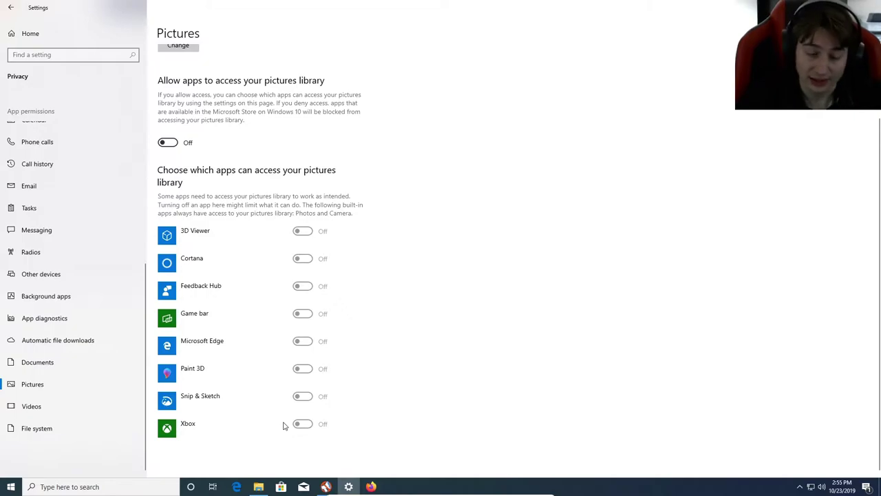
pyautogui.click(66, 416)
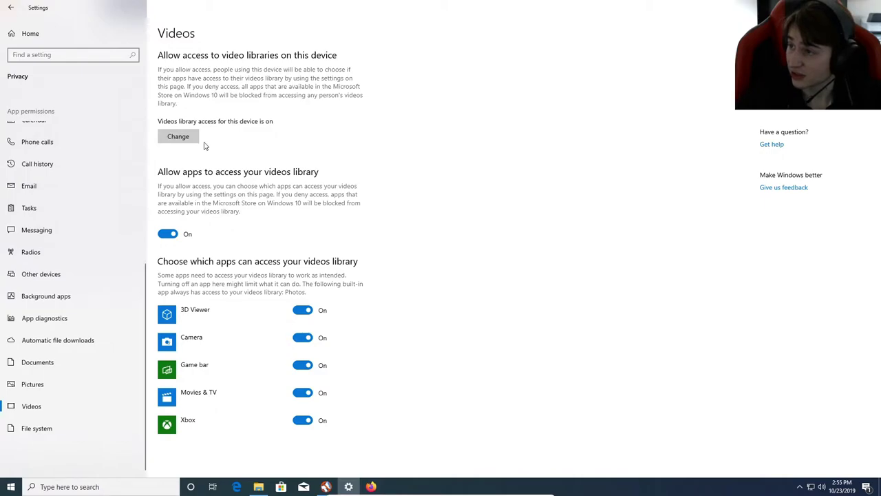
pyautogui.click(176, 235)
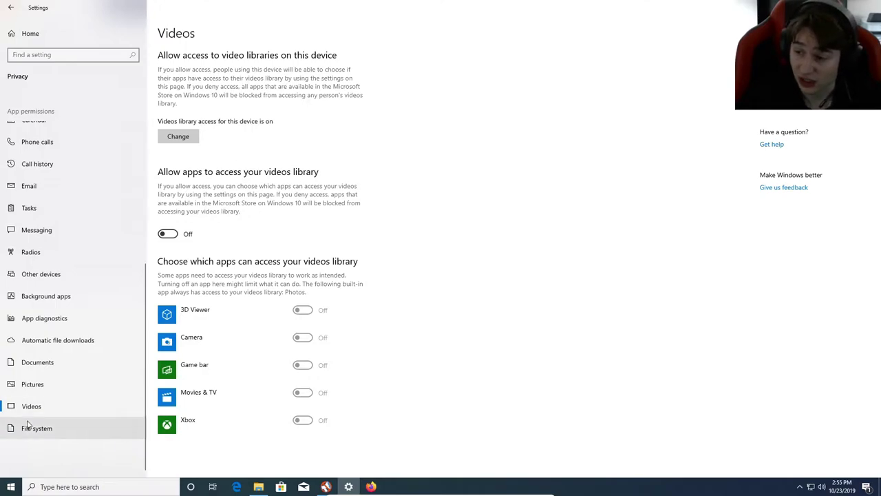
# Step: Switch File system app access off and back on, leaving it enabled
pyautogui.click(72, 439)
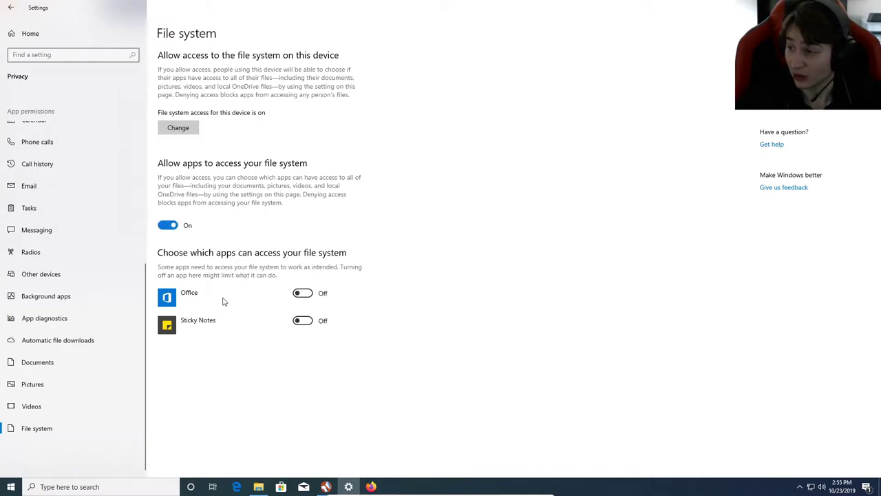
pyautogui.click(172, 226)
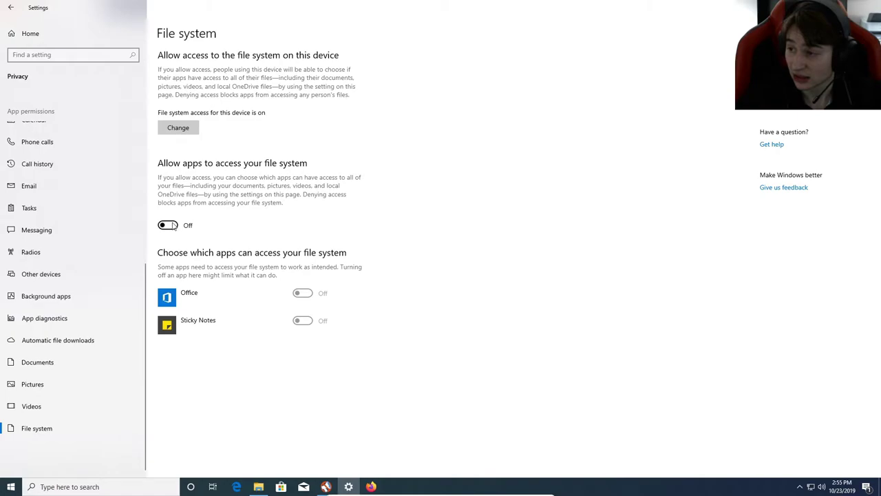
pyautogui.click(172, 226)
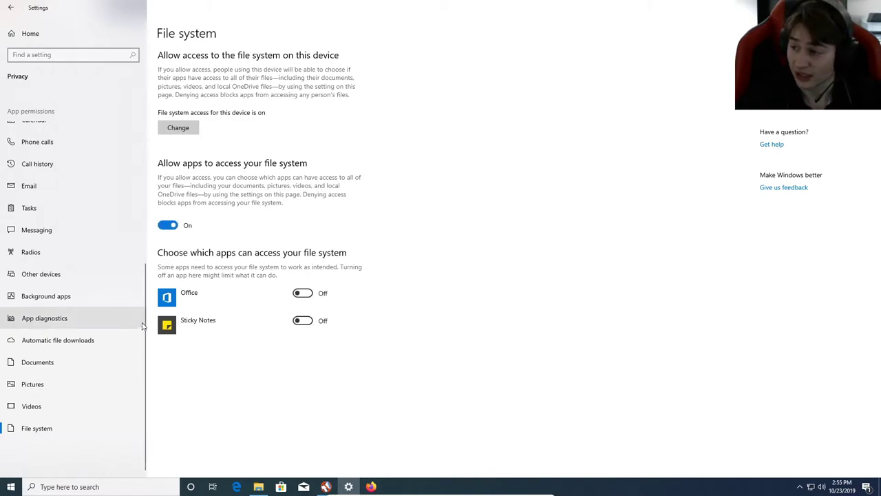
# Step: Scroll back to the top of the File system page
pyautogui.scroll(5, 87, 193)
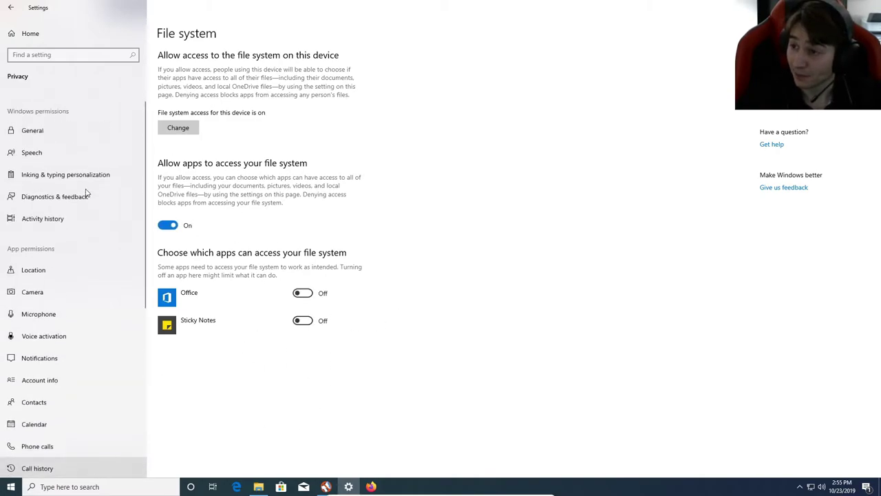